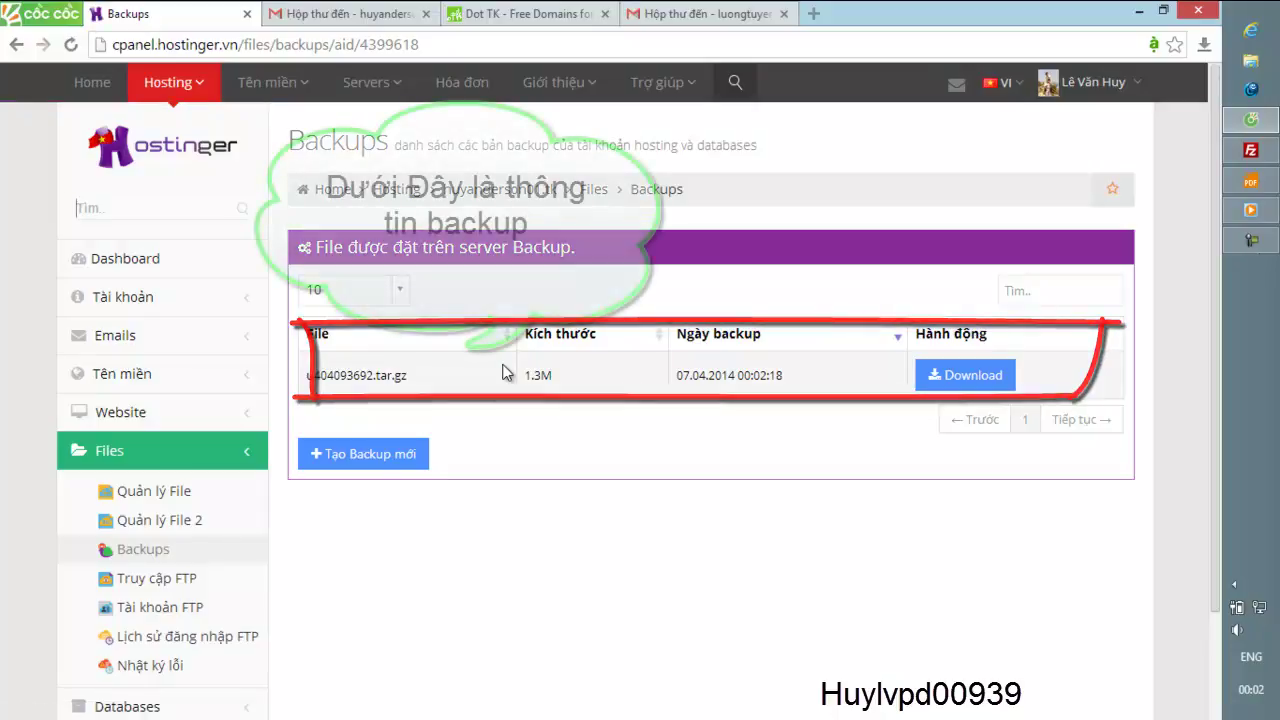
- Download the 1.3M .tar.gz website backup archive from the Backups list
{"action": "left_click", "coordinate": [969, 370]}
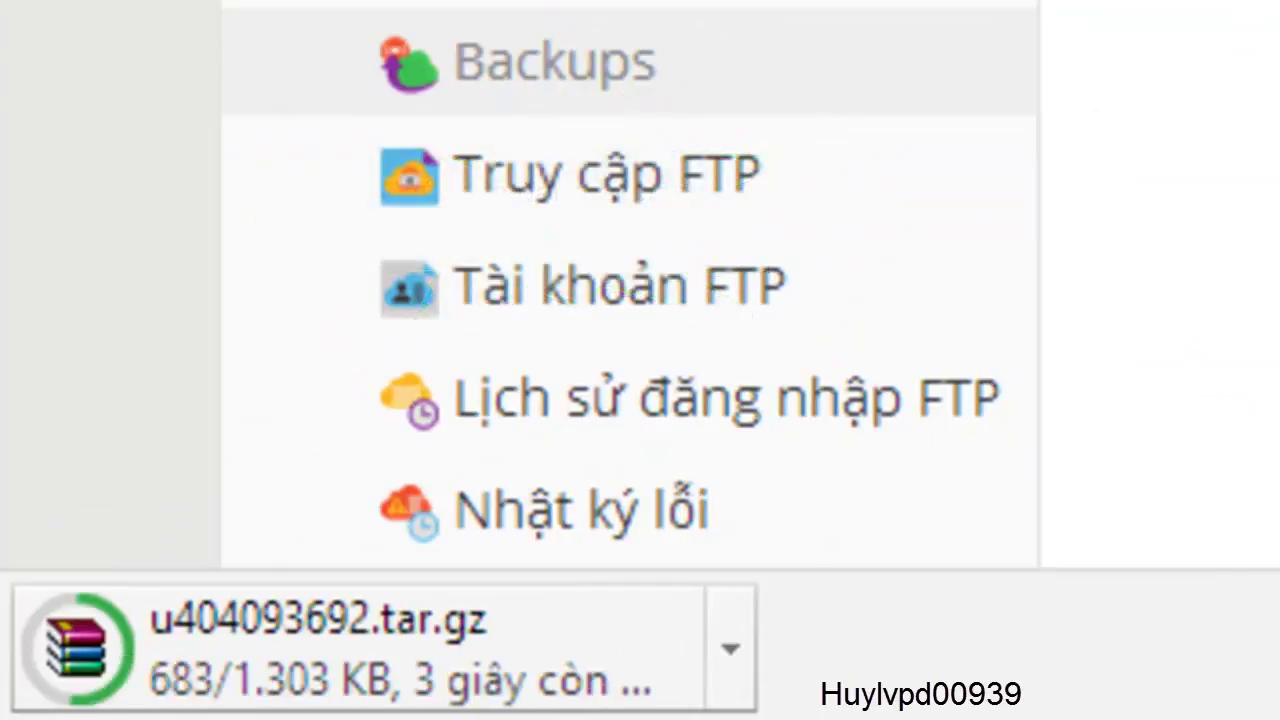
{"action": "right_click", "coordinate": [428, 638]}
{"action": "left_click", "coordinate": [680, 470]}
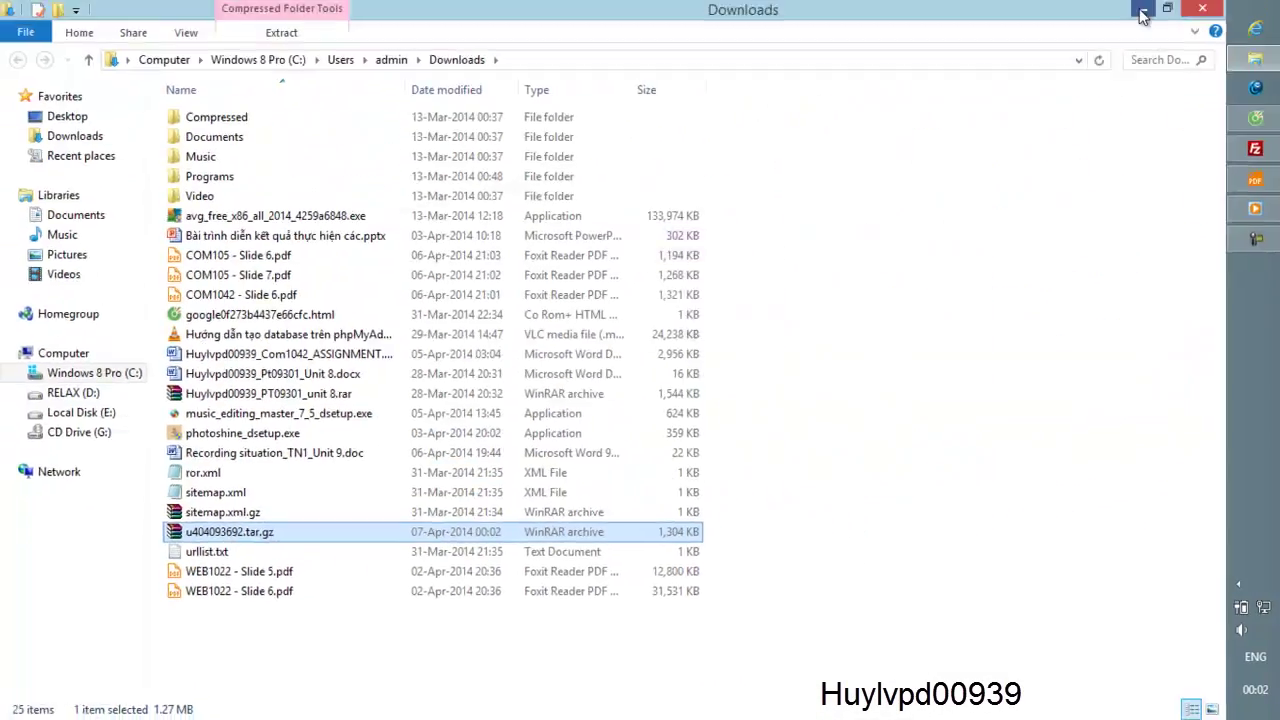
{"action": "left_click", "coordinate": [1198, 12]}
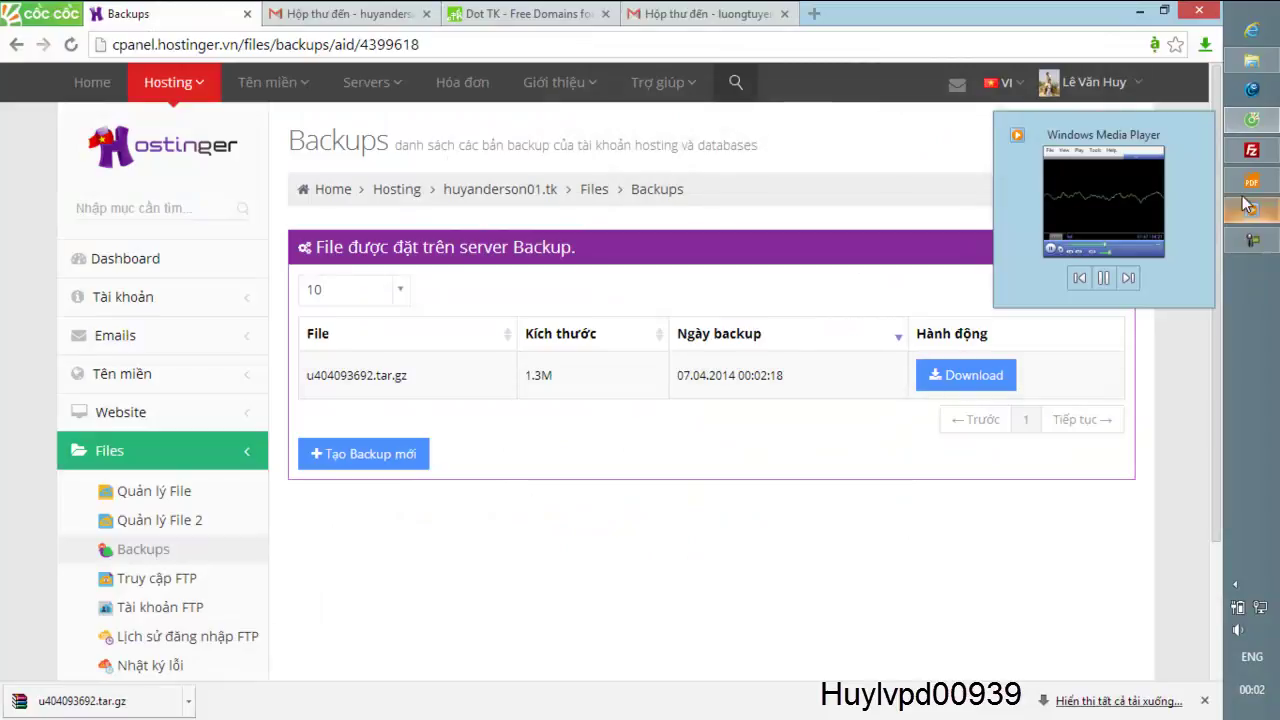
- Check the assignment PDF, then open phpMyAdmin from the Databases section, which lists no databases
{"action": "left_click", "coordinate": [1251, 180]}
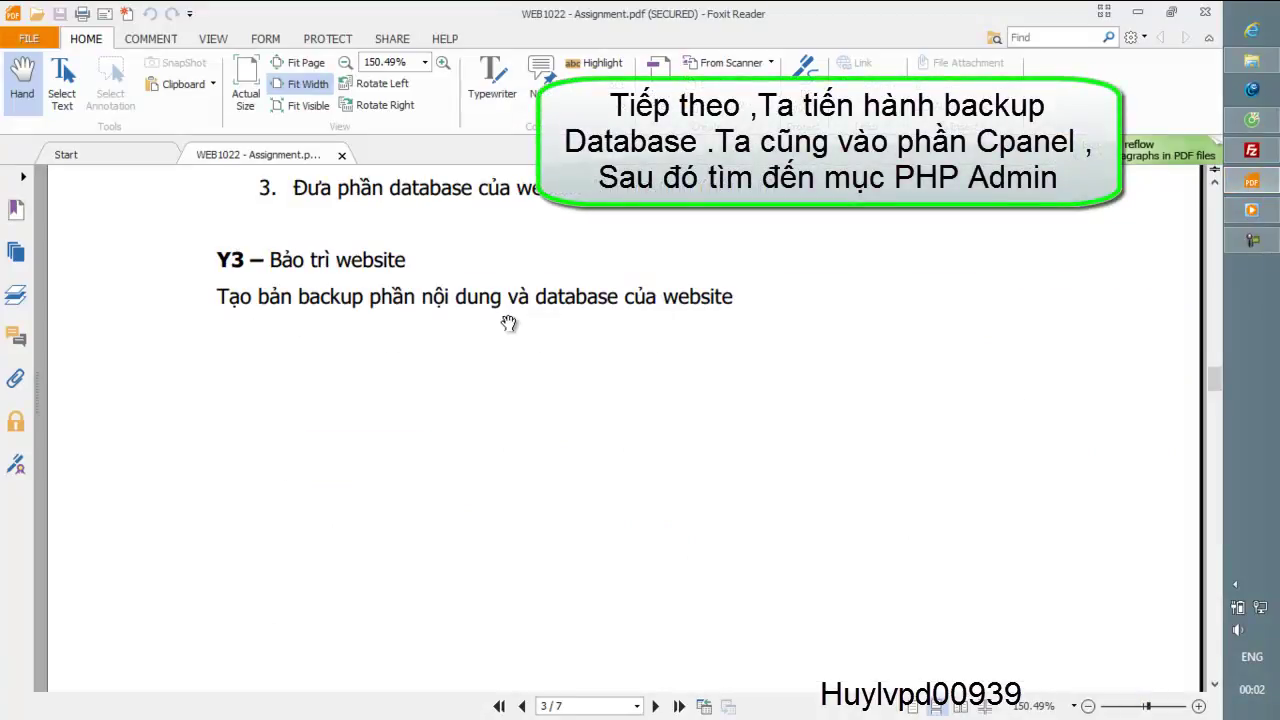
{"action": "left_click", "coordinate": [1148, 12]}
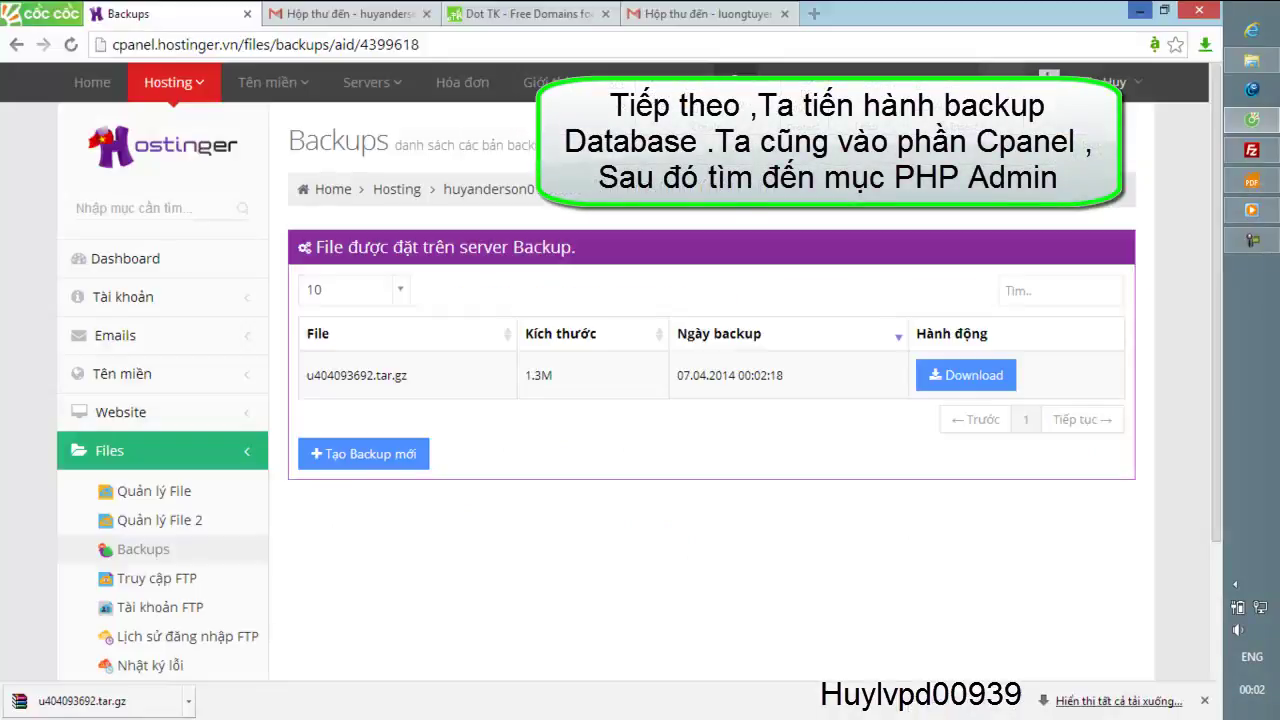
{"action": "scroll", "coordinate": [346, 461], "scroll_direction": "down", "scroll_amount": 2}
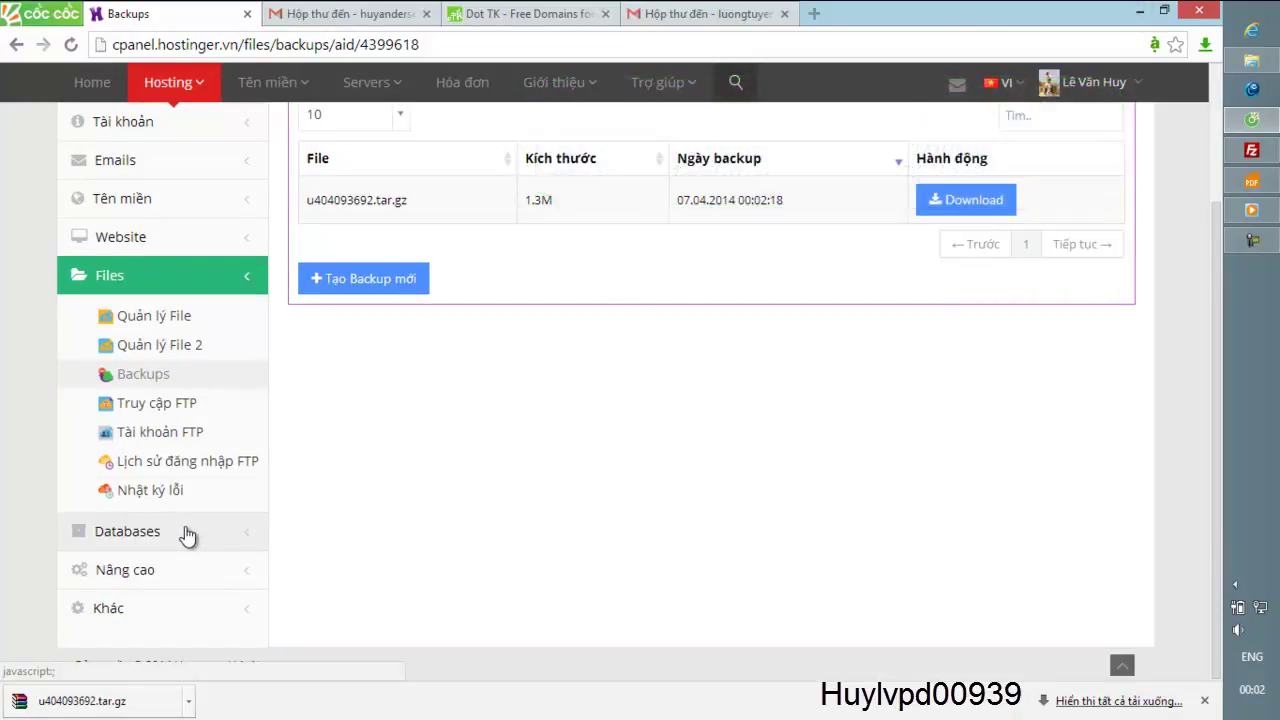
{"action": "left_click", "coordinate": [187, 535]}
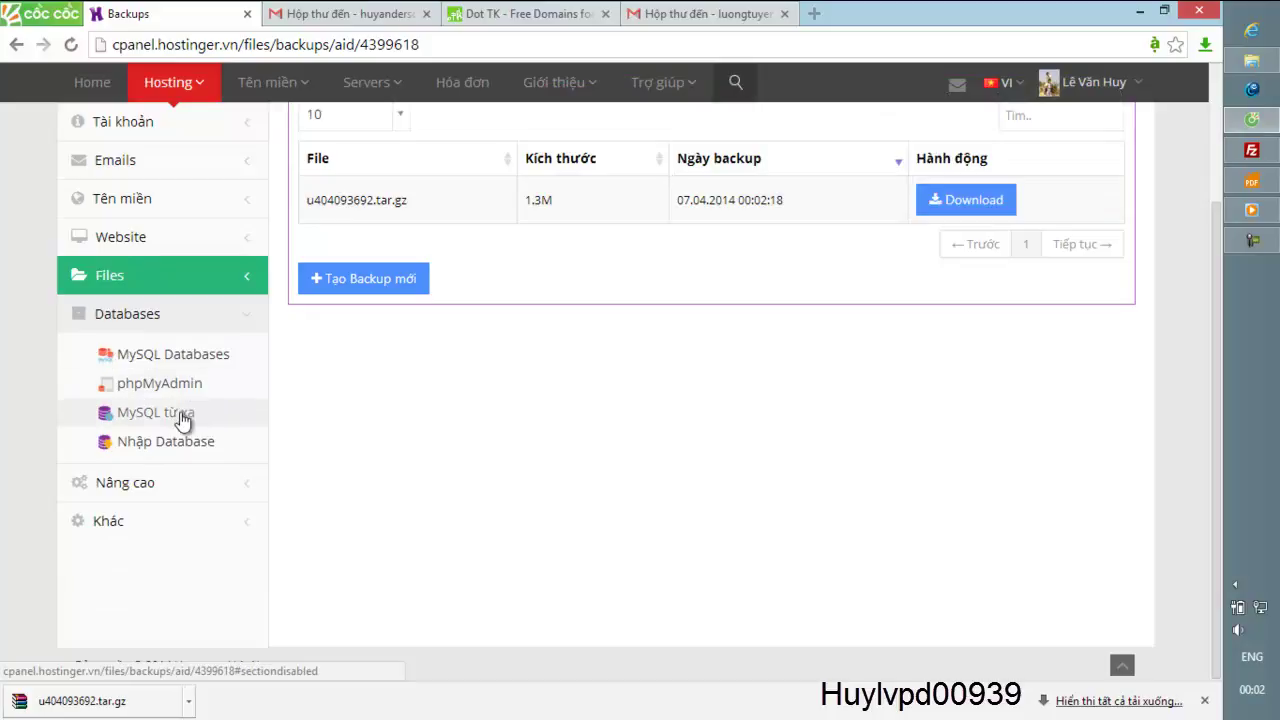
{"action": "left_click", "coordinate": [184, 393]}
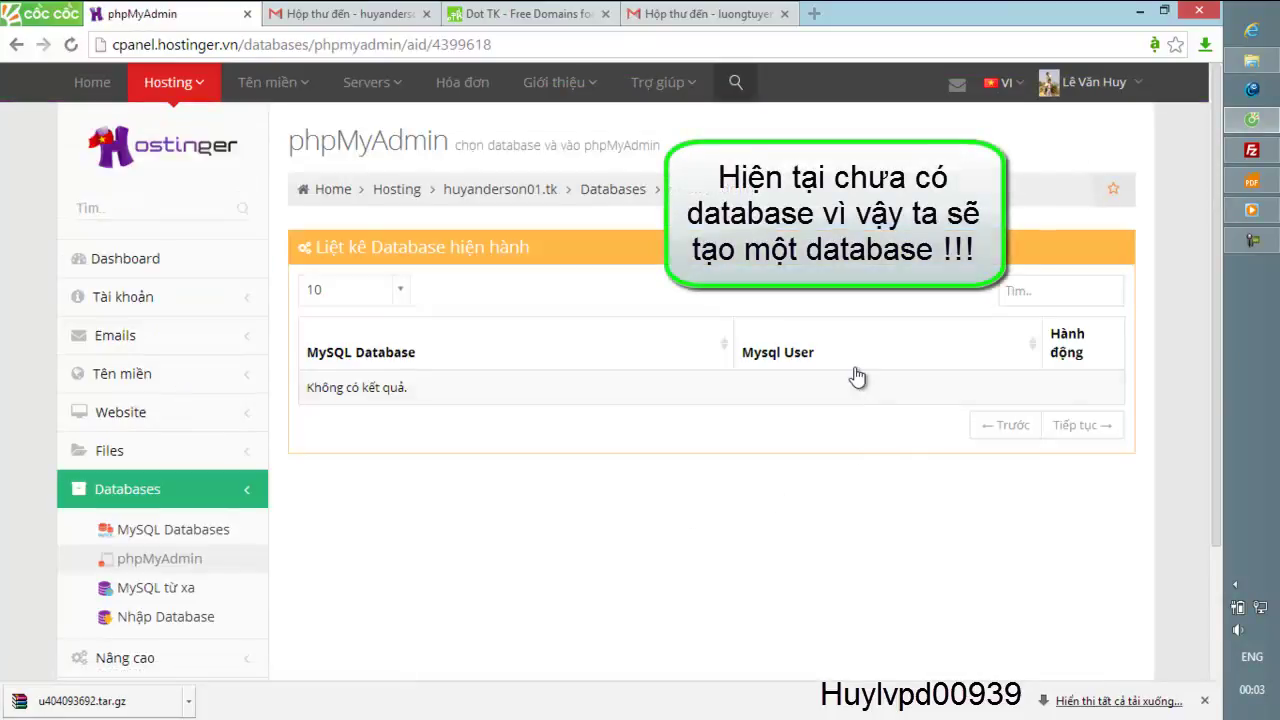
- On the MySQL Databases page, enter DaTa as the new database name
{"action": "left_click", "coordinate": [190, 536]}
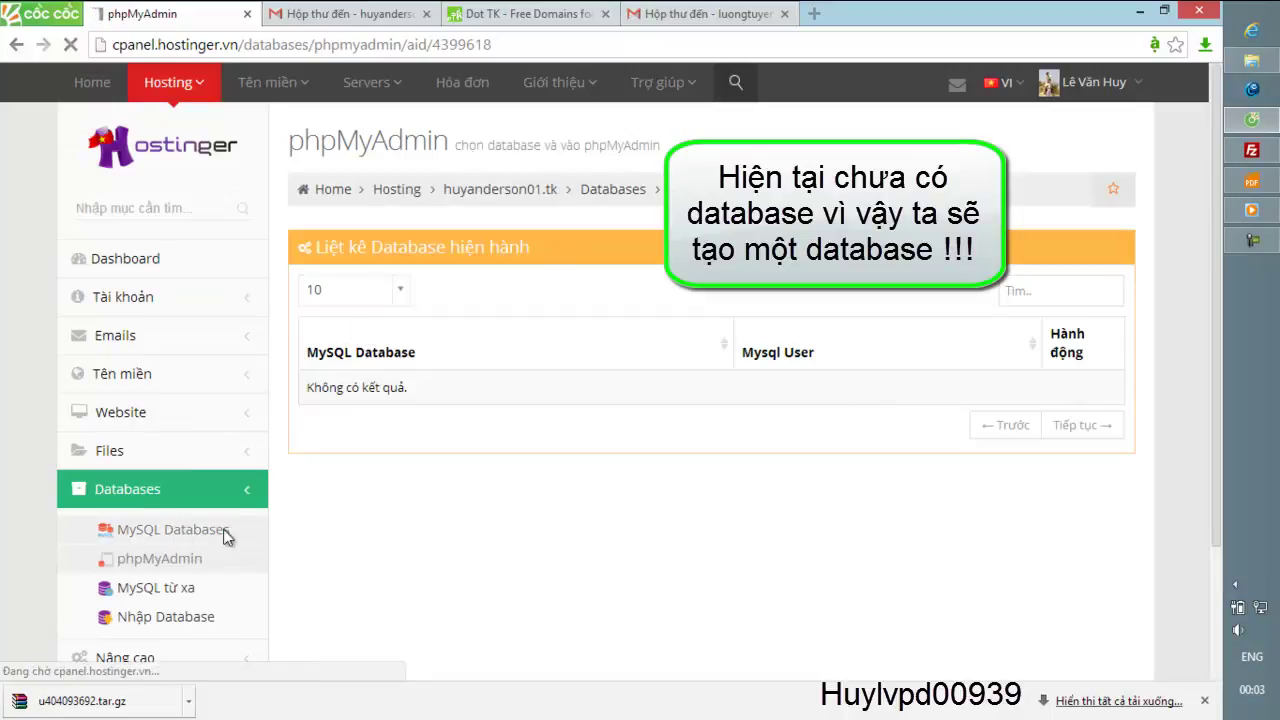
{"action": "scroll", "coordinate": [762, 495], "scroll_direction": "down", "scroll_amount": 2}
{"action": "scroll", "coordinate": [790, 497], "scroll_direction": "up", "scroll_amount": 2}
{"action": "left_click_drag", "start_coordinate": [770, 344], "coordinate": [537, 340]}
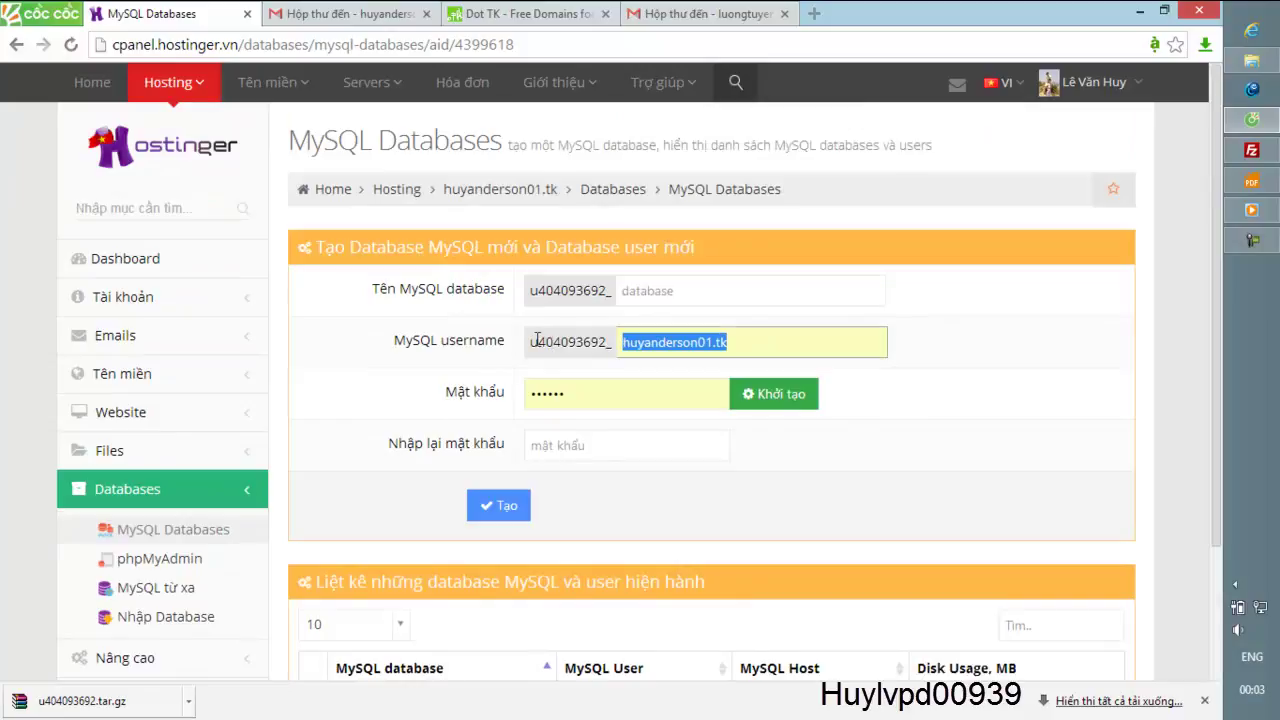
{"action": "left_click", "coordinate": [733, 290]}
{"action": "type", "text": "d"}
{"action": "key", "text": "BackSpace"}
{"action": "type", "text": "DaTa"}
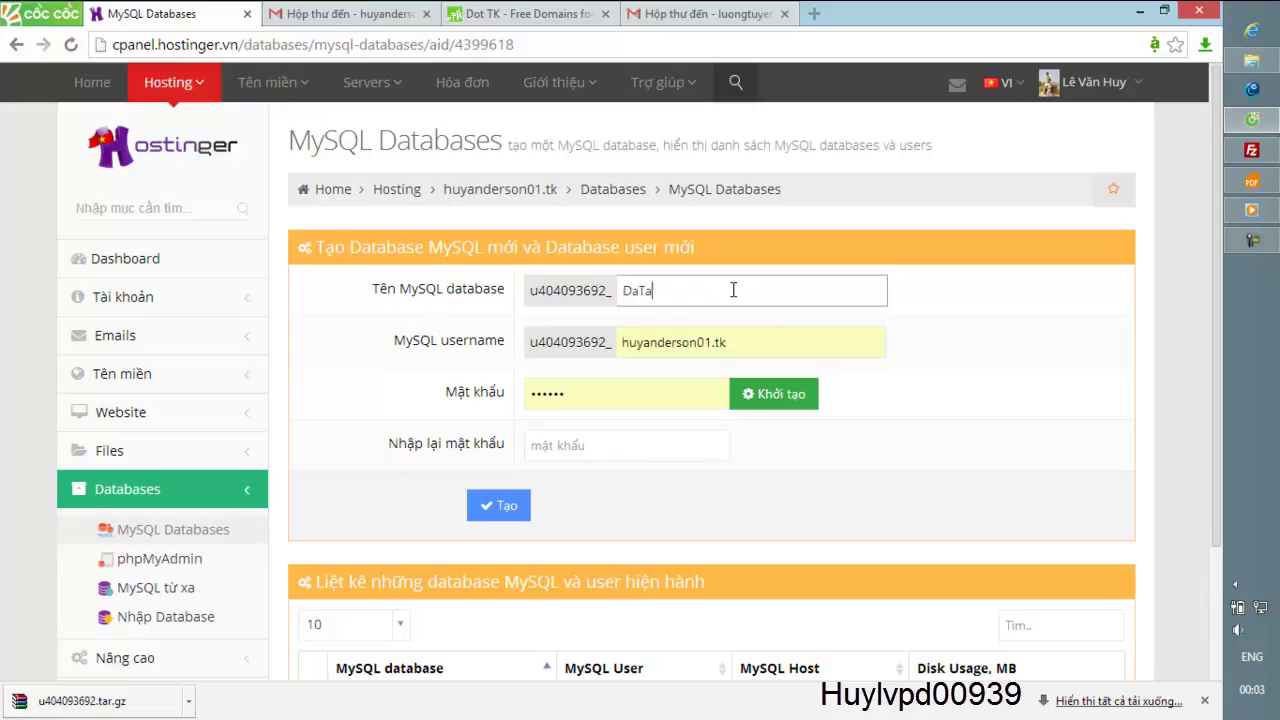
- Fill in the database username, password and confirmation, then create the database and user
{"action": "key", "text": "Tab"}
{"action": "type", "text": "hu"}
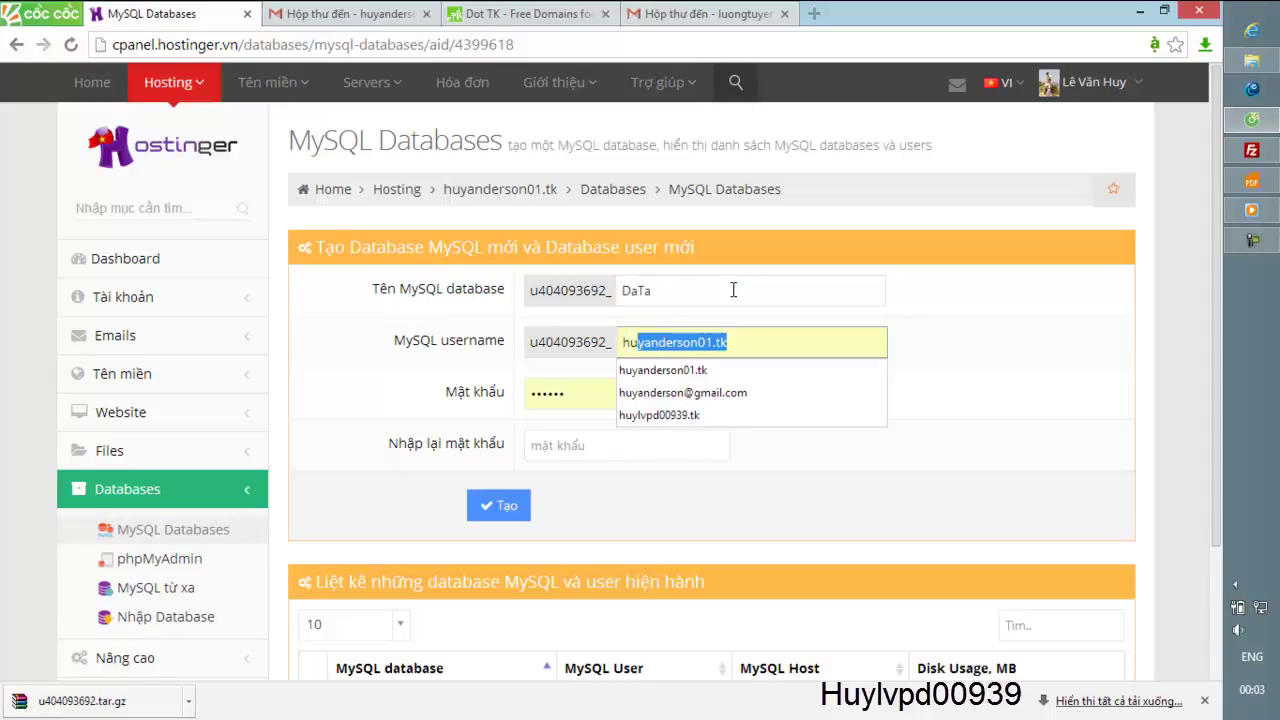
{"action": "key", "text": "Delete"}
{"action": "left_click", "coordinate": [560, 393]}
{"action": "left_click", "coordinate": [590, 446]}
{"action": "type", "text": "12"}
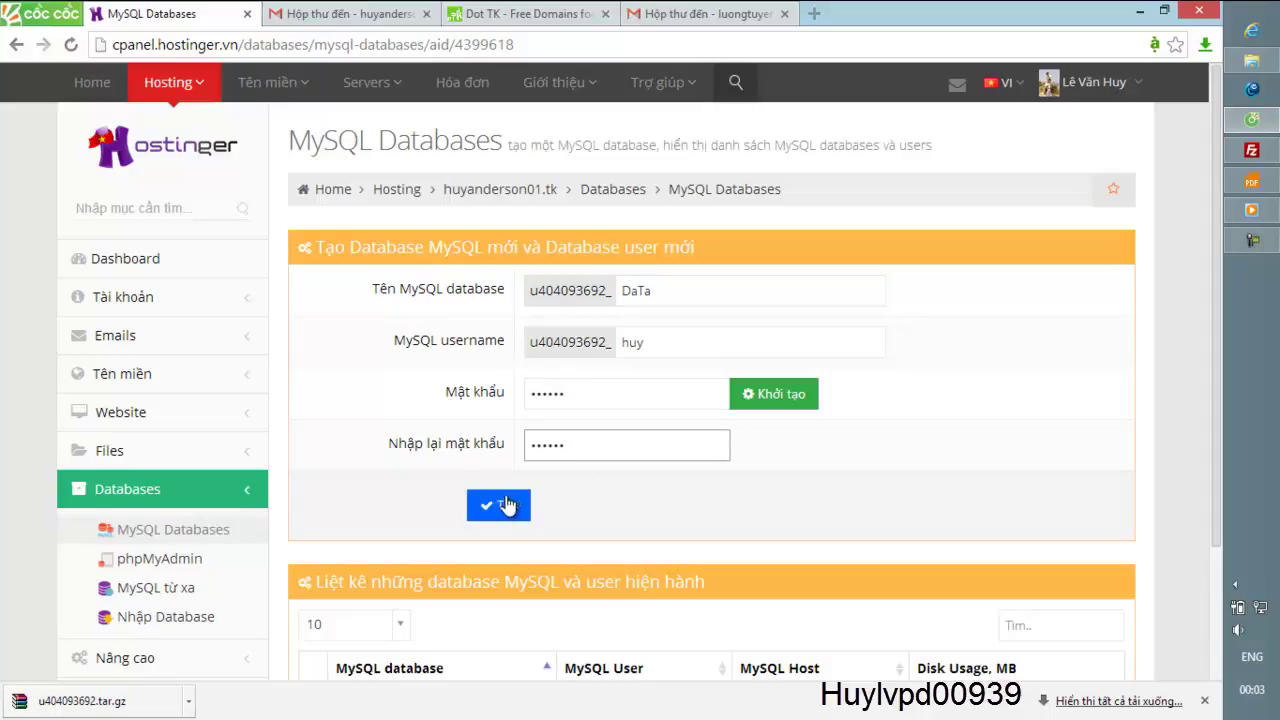
{"action": "left_click", "coordinate": [503, 503]}
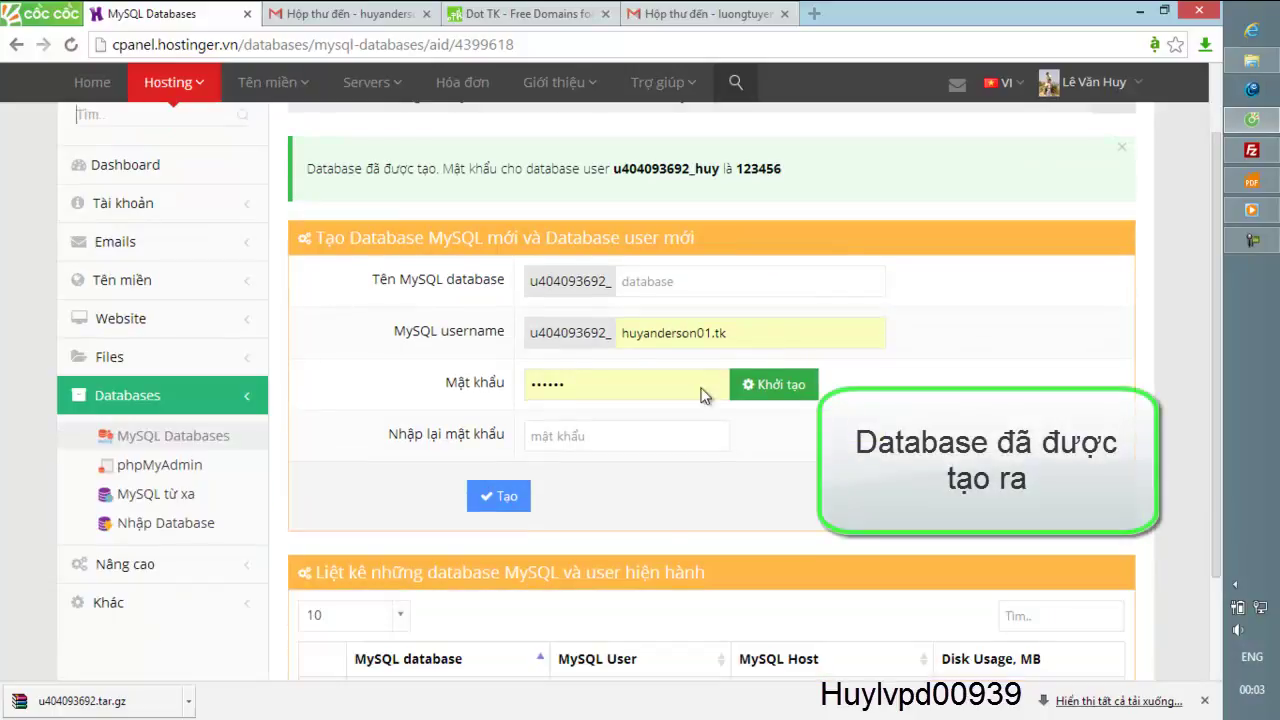
{"action": "scroll", "coordinate": [663, 517], "scroll_direction": "down", "scroll_amount": 2}
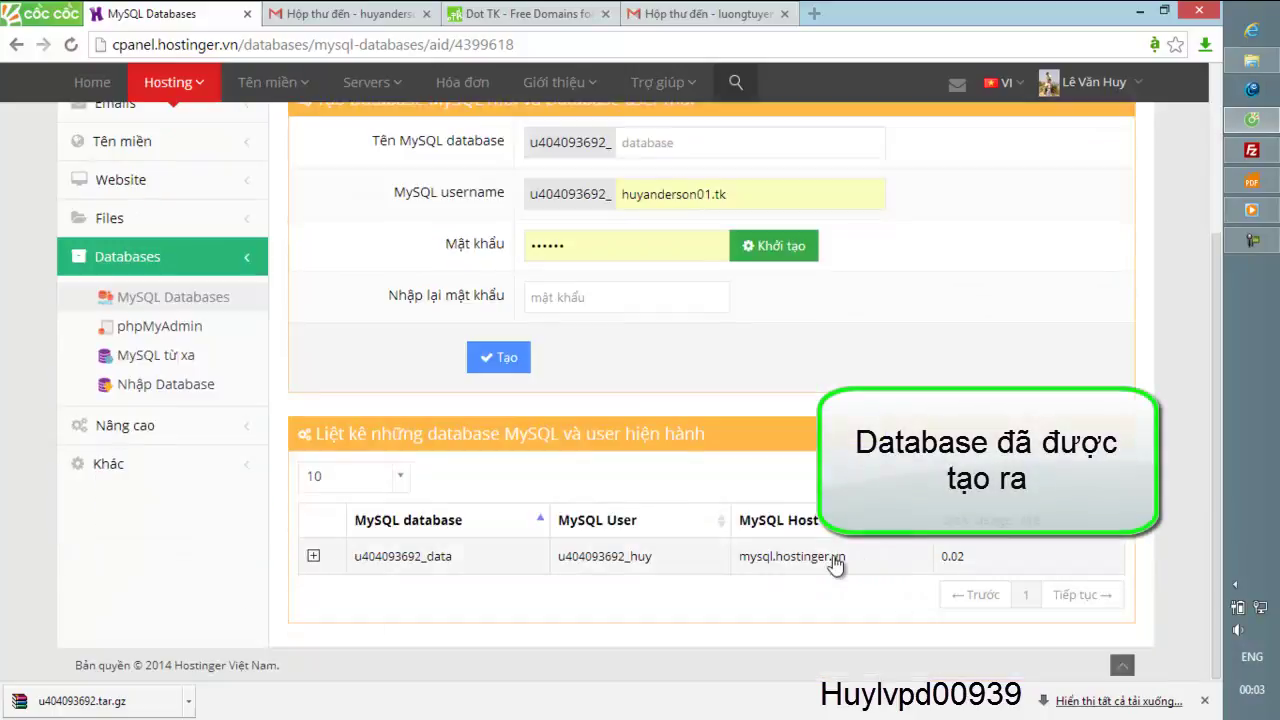
- Launch phpMyAdmin for the new u404093692_data database and dismiss the downloads bar
{"action": "left_click", "coordinate": [176, 328]}
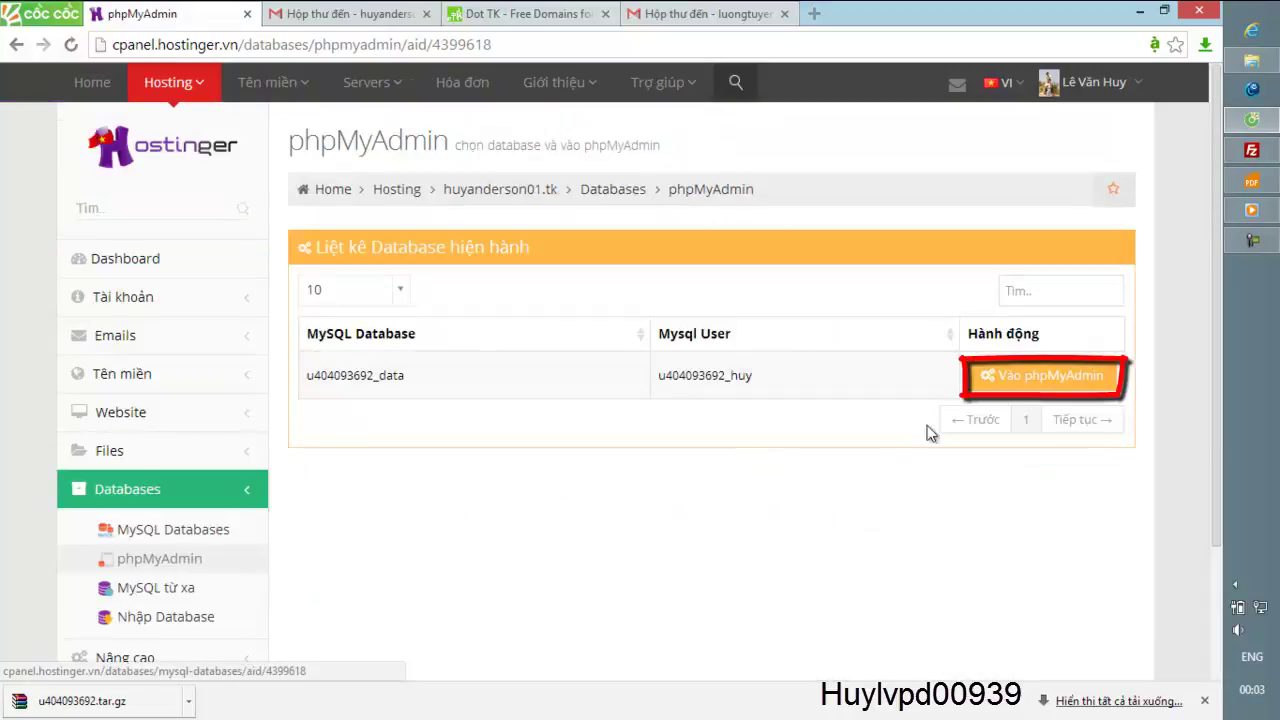
{"action": "left_click", "coordinate": [1050, 386]}
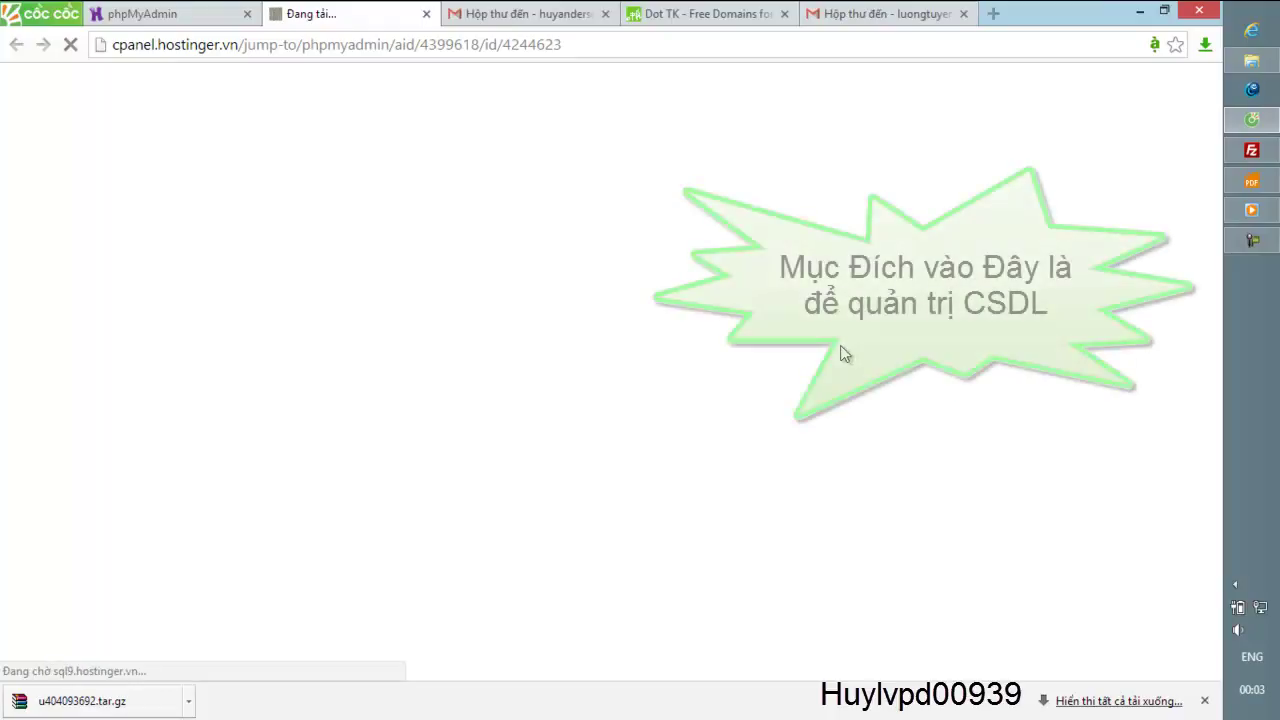
{"action": "left_click", "coordinate": [1206, 702]}
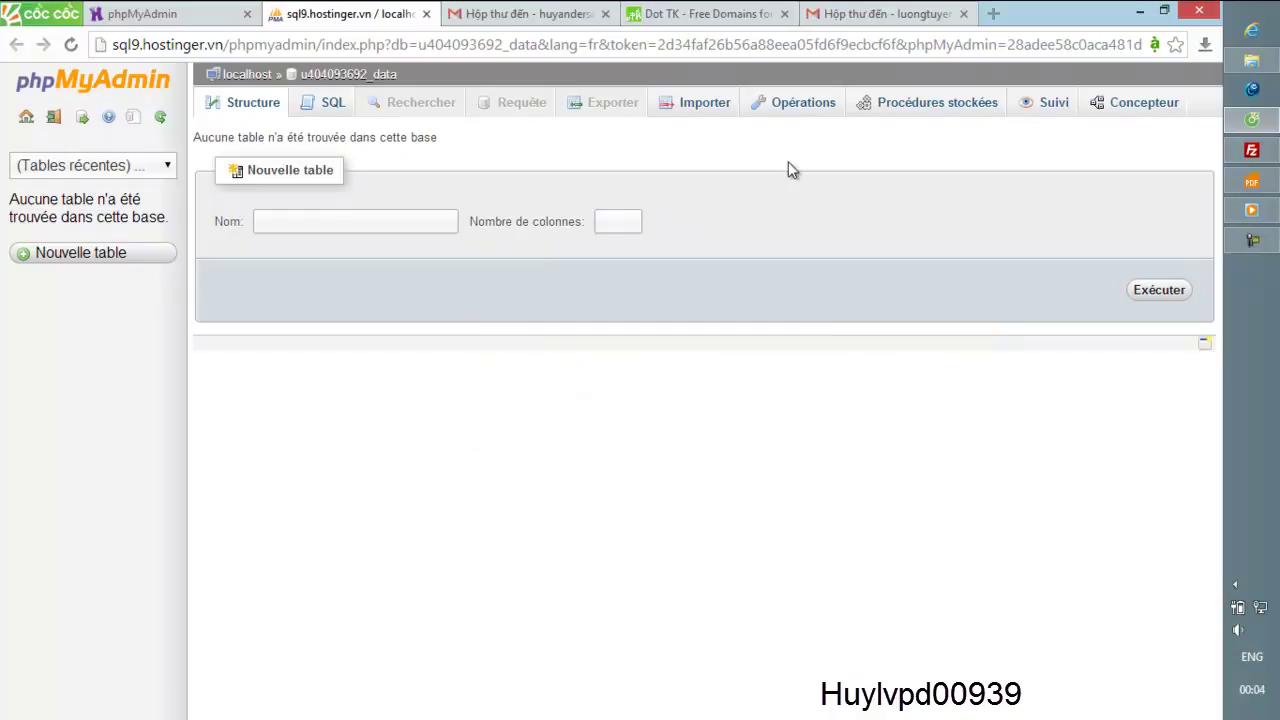
- Sign out of phpMyAdmin and log back in with English as the interface language
{"action": "mouse_move", "coordinate": [1245, 220]}
{"action": "left_click", "coordinate": [54, 120]}
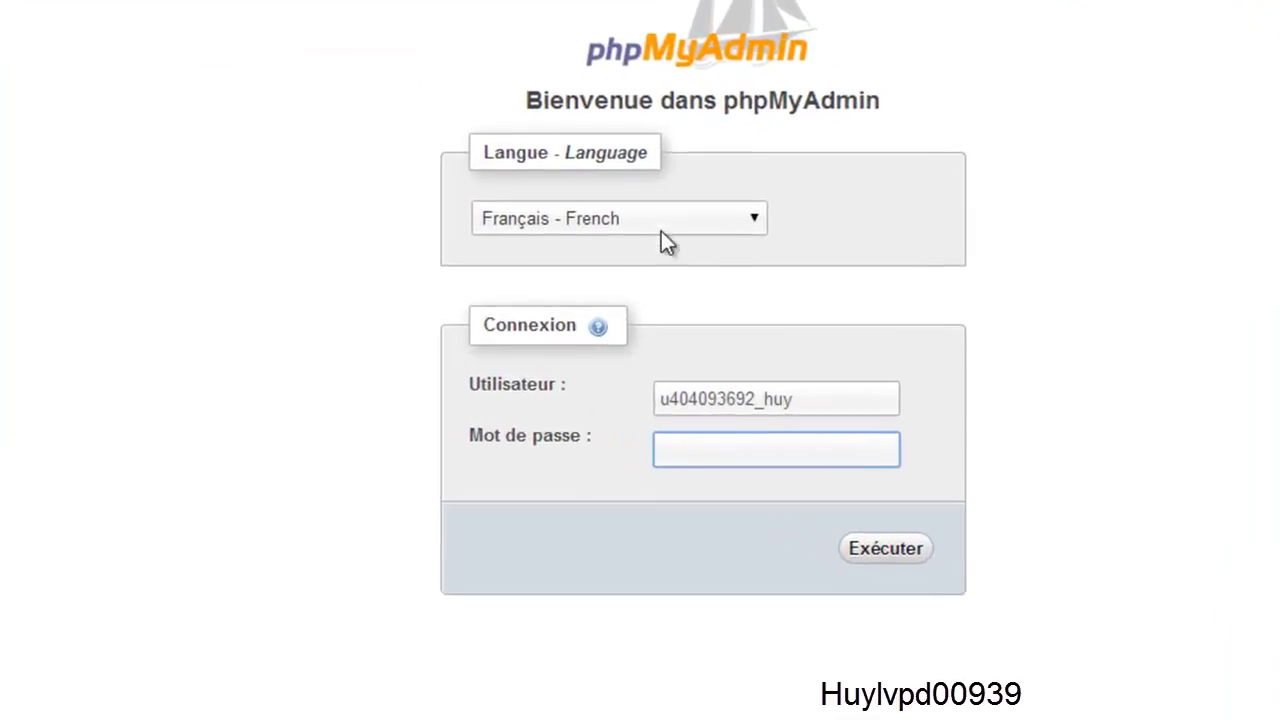
{"action": "left_click", "coordinate": [600, 248]}
{"action": "left_click", "coordinate": [578, 399]}
{"action": "left_click", "coordinate": [757, 455]}
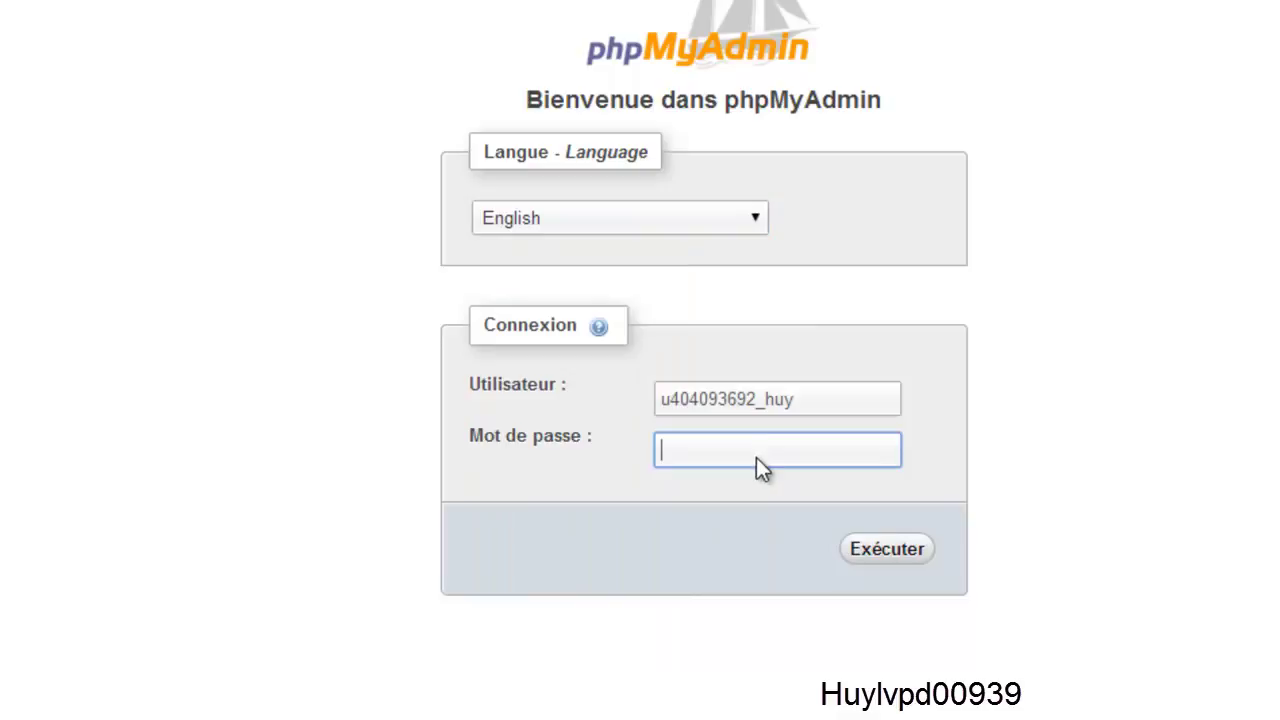
{"action": "type", "text": "••"}
{"action": "left_click_drag", "start_coordinate": [685, 458], "coordinate": [599, 458]}
{"action": "type", "text": "••••••"}
{"action": "left_click", "coordinate": [912, 549]}
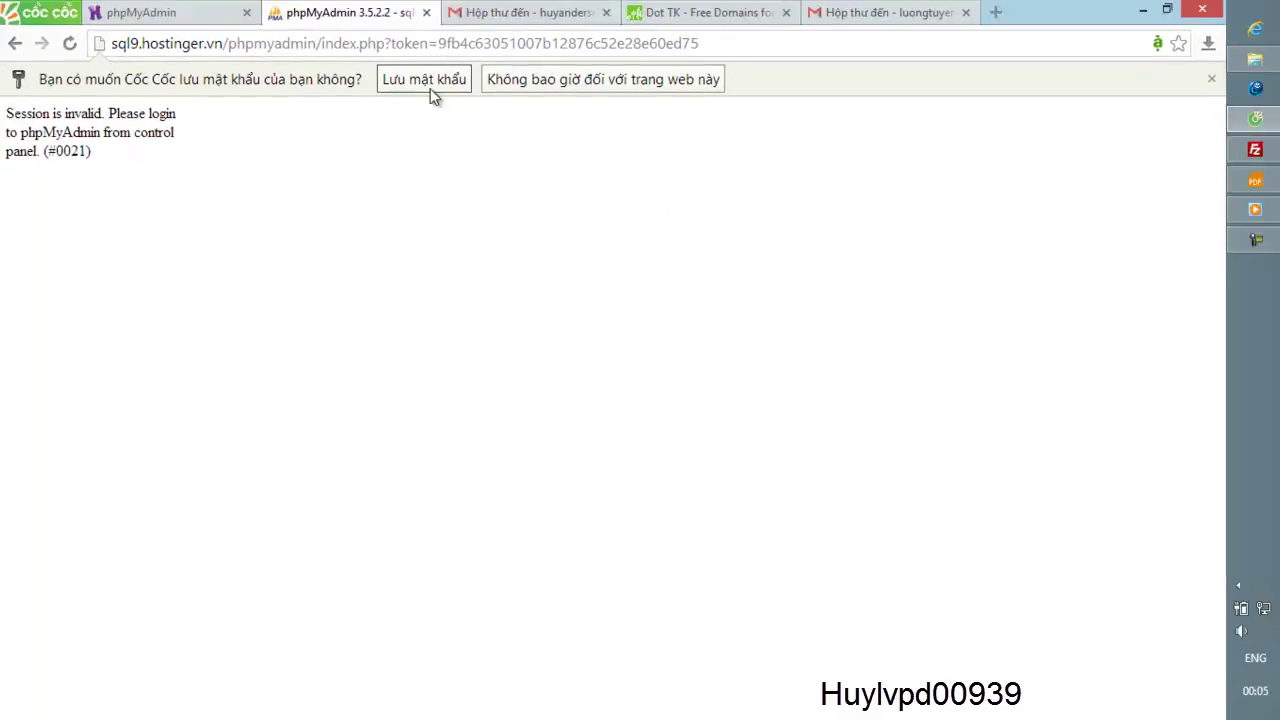
- Dismiss the save-password prompt, reload the page, and return to the cPanel database list
{"action": "left_click", "coordinate": [423, 75]}
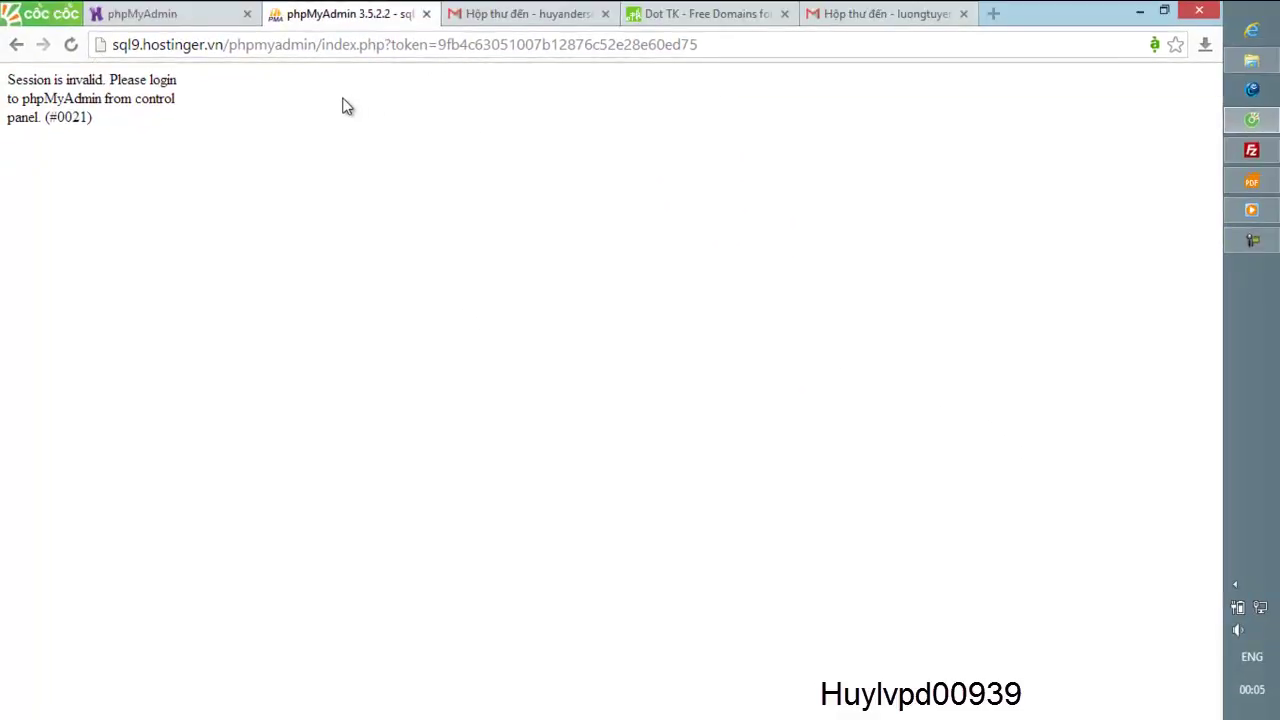
{"action": "left_click", "coordinate": [340, 48]}
{"action": "key", "text": "Return"}
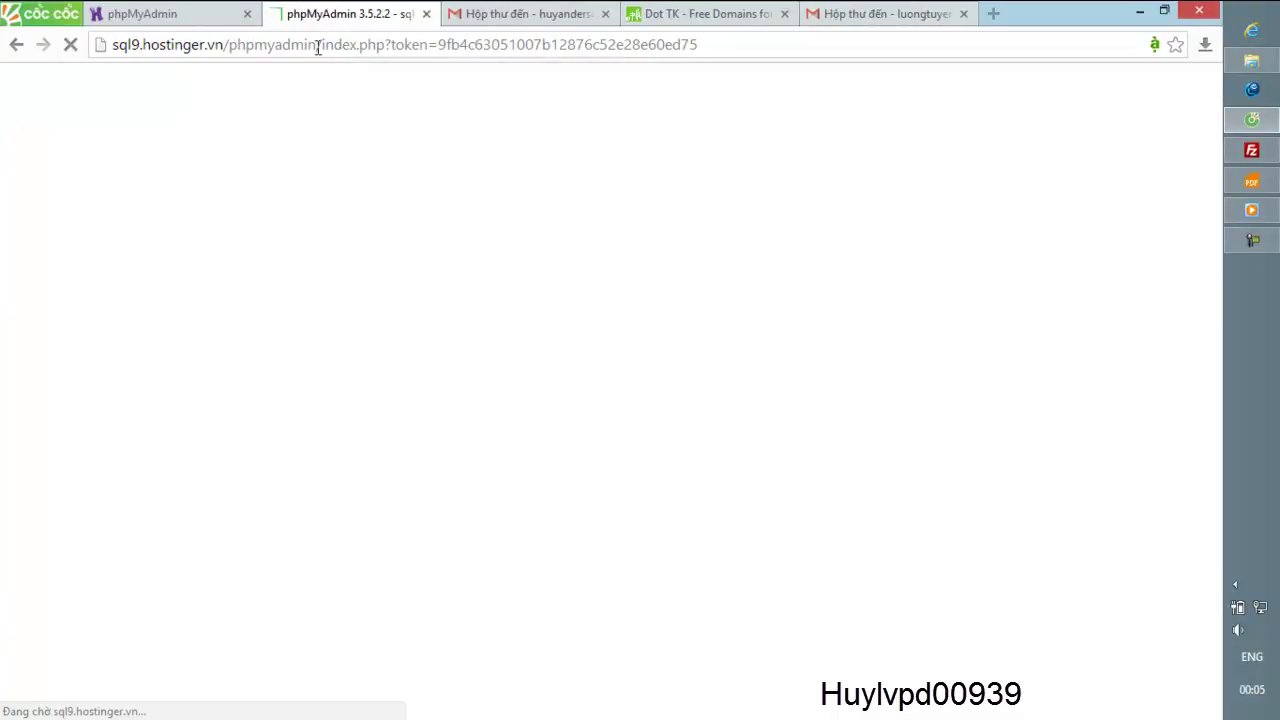
{"action": "left_click", "coordinate": [149, 14]}
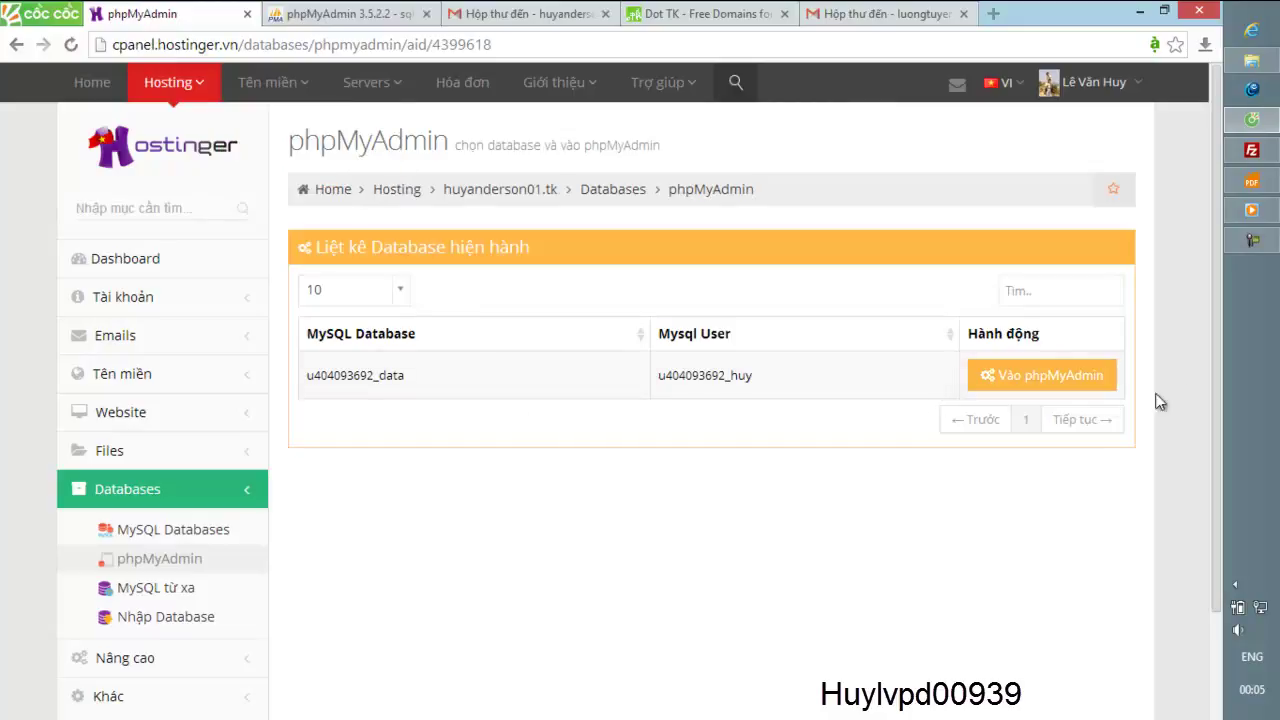
{"action": "left_click", "coordinate": [1080, 388]}
{"action": "left_click", "coordinate": [566, 14]}
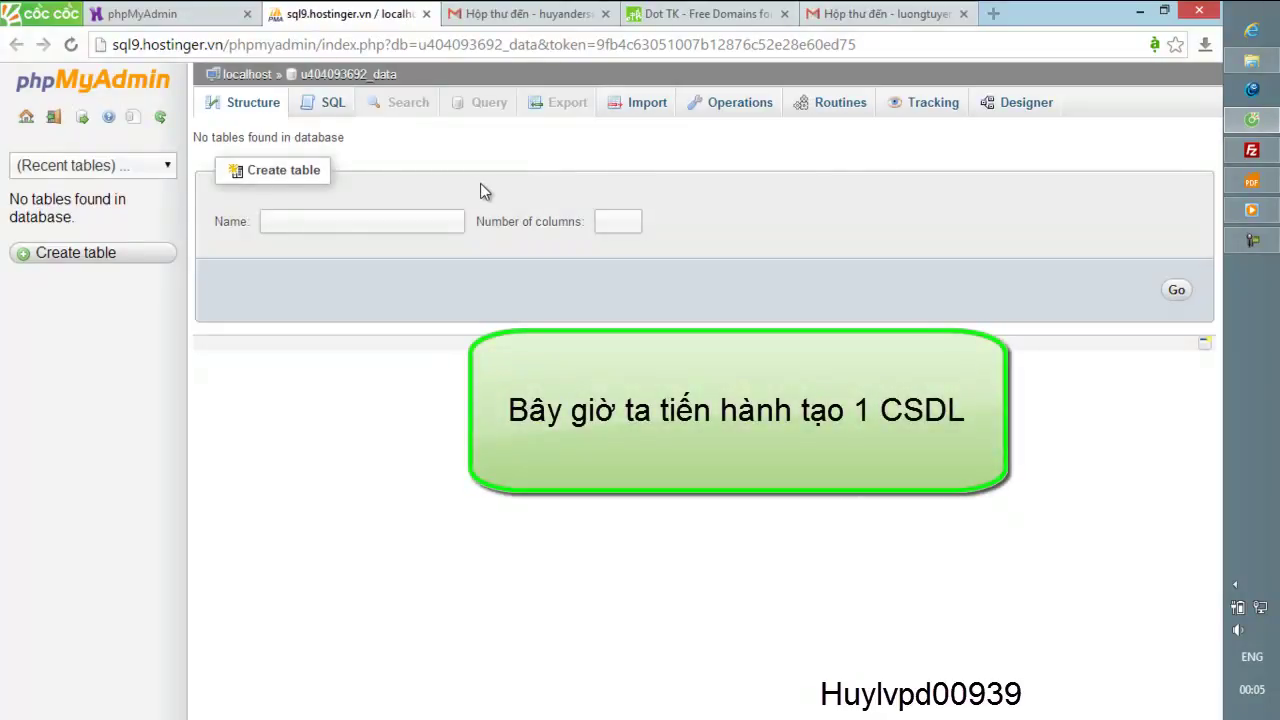
- Create a table named Demo with 3 columns in u404093692_data
{"action": "left_click", "coordinate": [362, 221]}
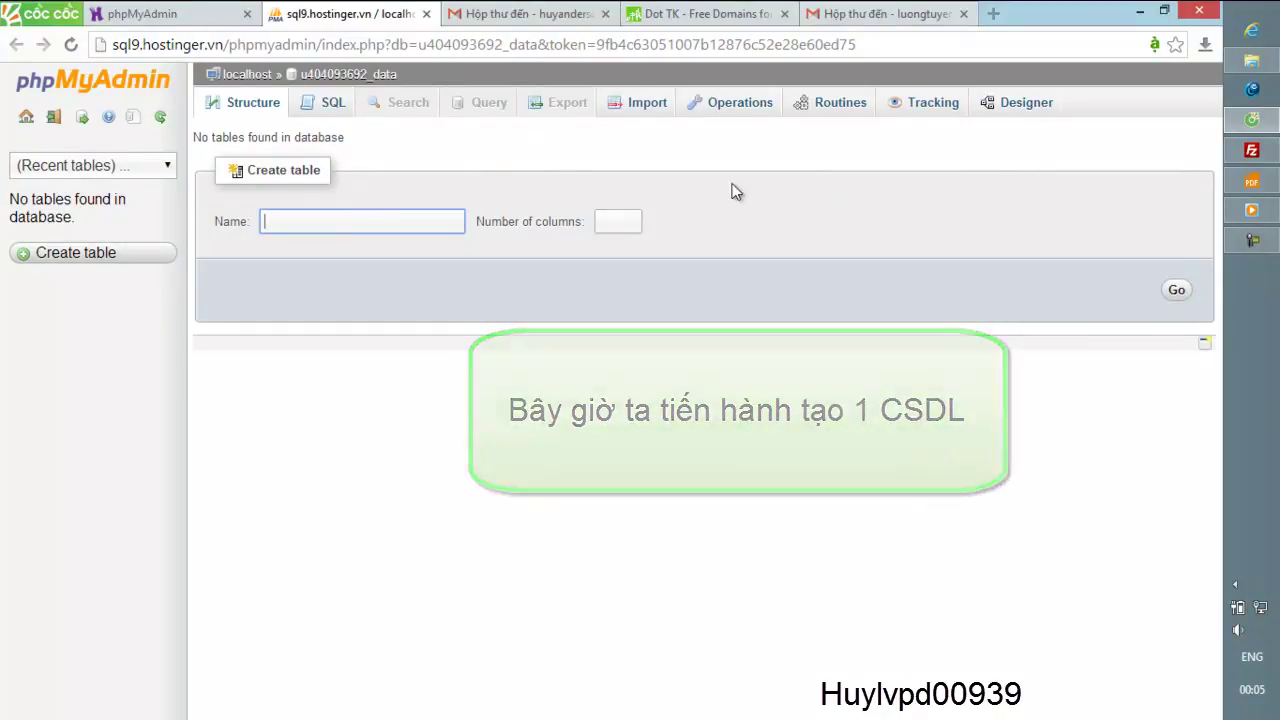
{"action": "type", "text": "Demo"}
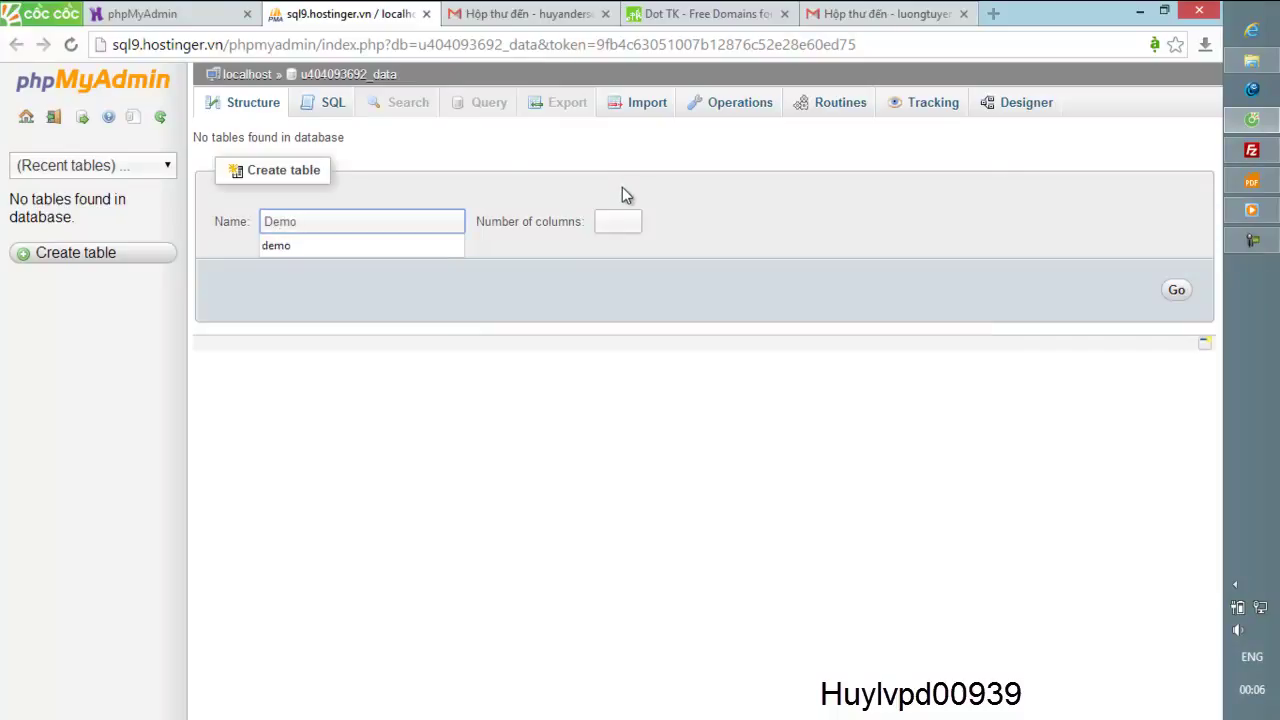
{"action": "left_click", "coordinate": [628, 222]}
{"action": "type", "text": "3"}
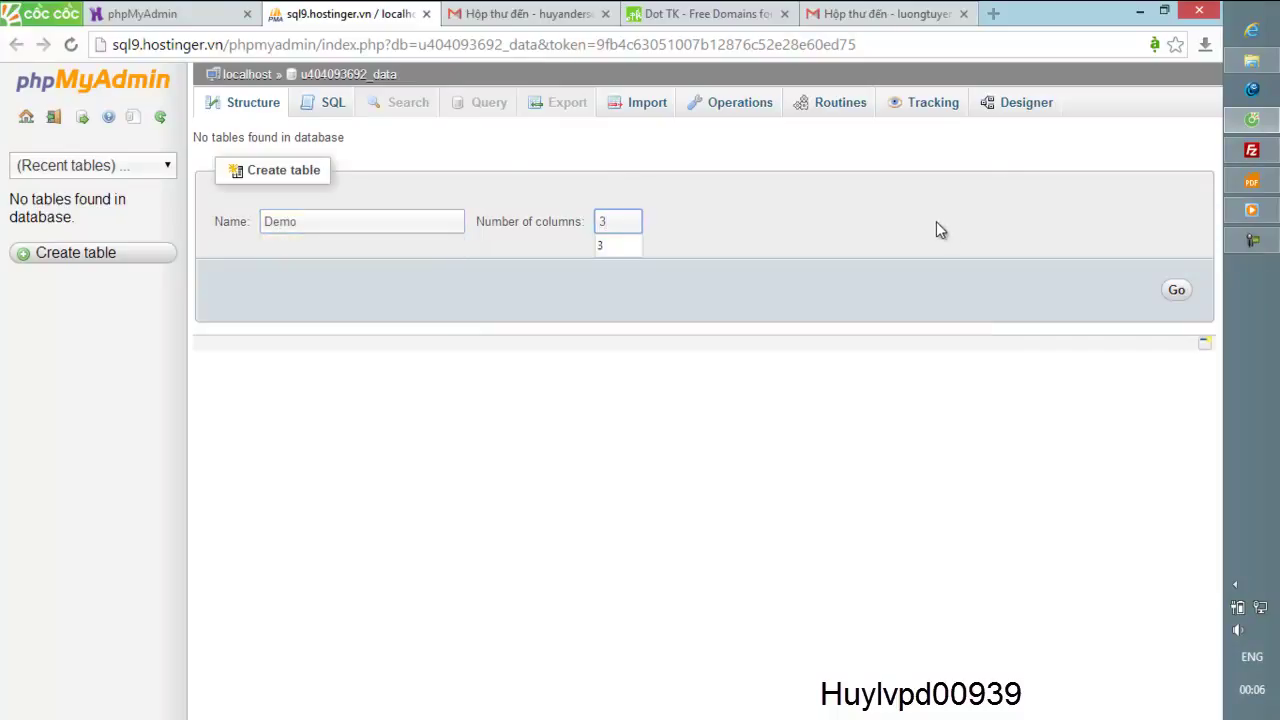
{"action": "left_click", "coordinate": [1175, 292]}
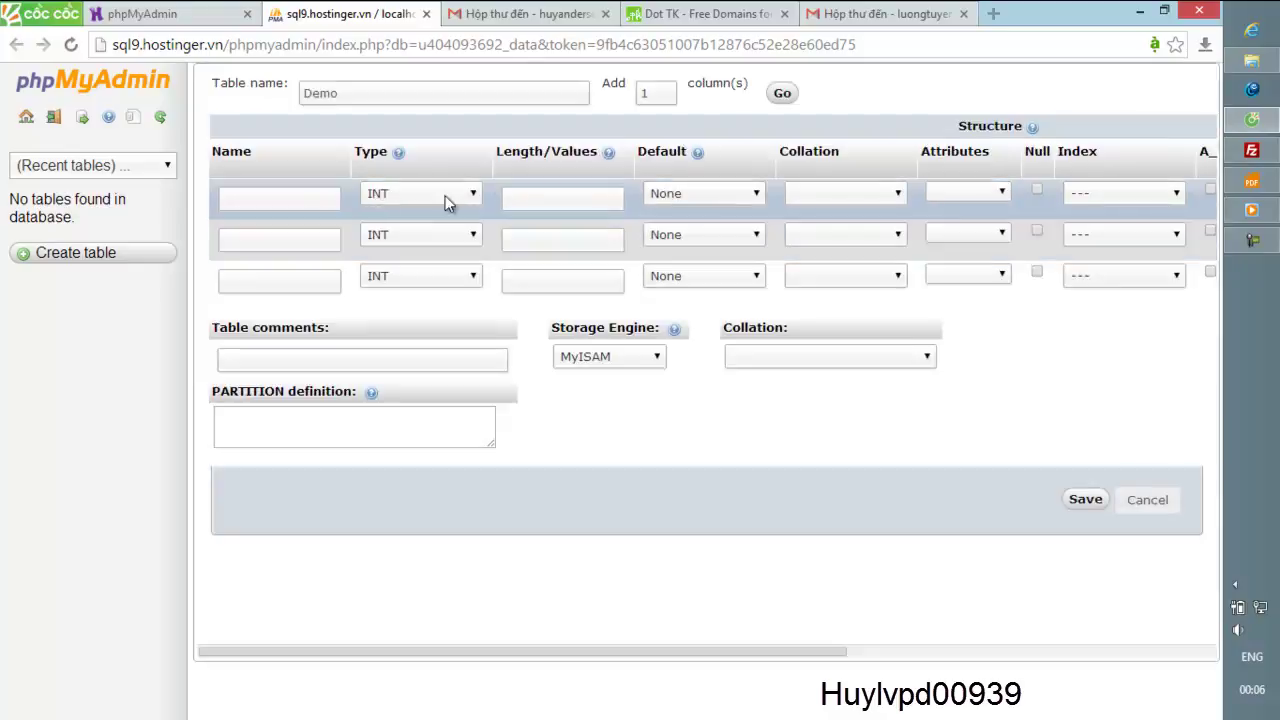
- Name the columns ID, Name and Class, making Name and Class TEXT
{"action": "left_click", "coordinate": [281, 198]}
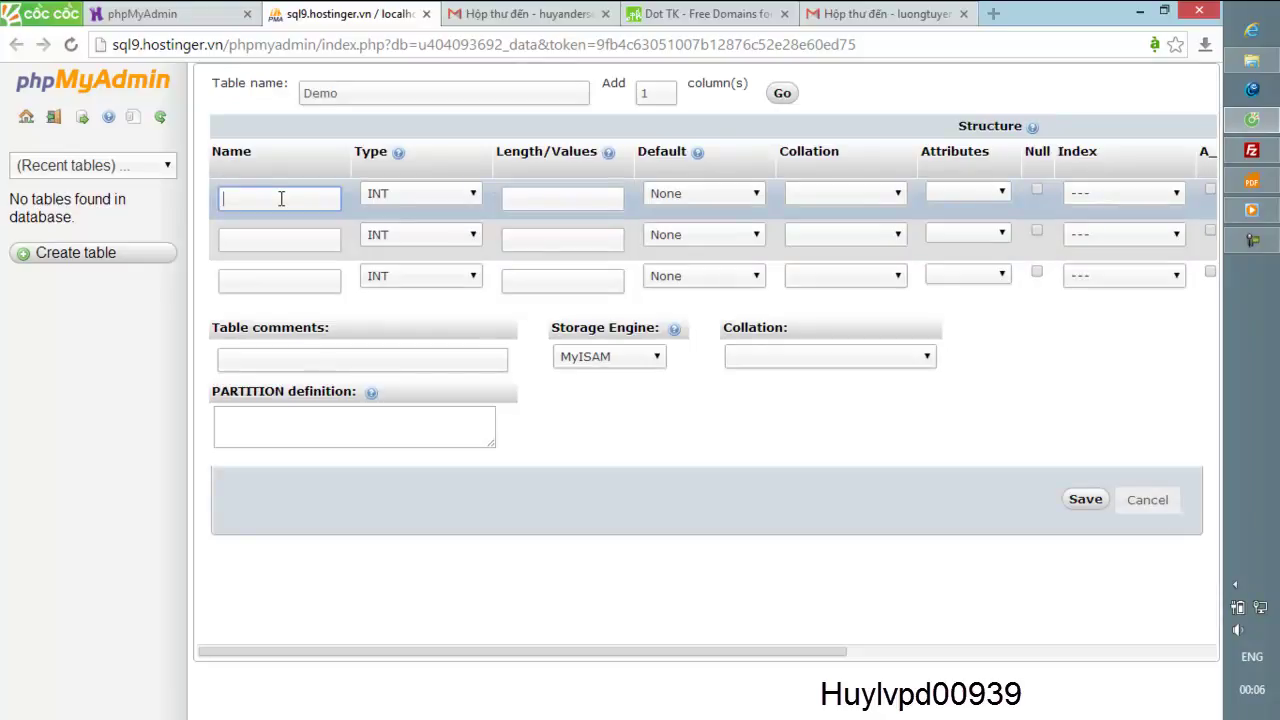
{"action": "type", "text": "ID"}
{"action": "left_click", "coordinate": [265, 240]}
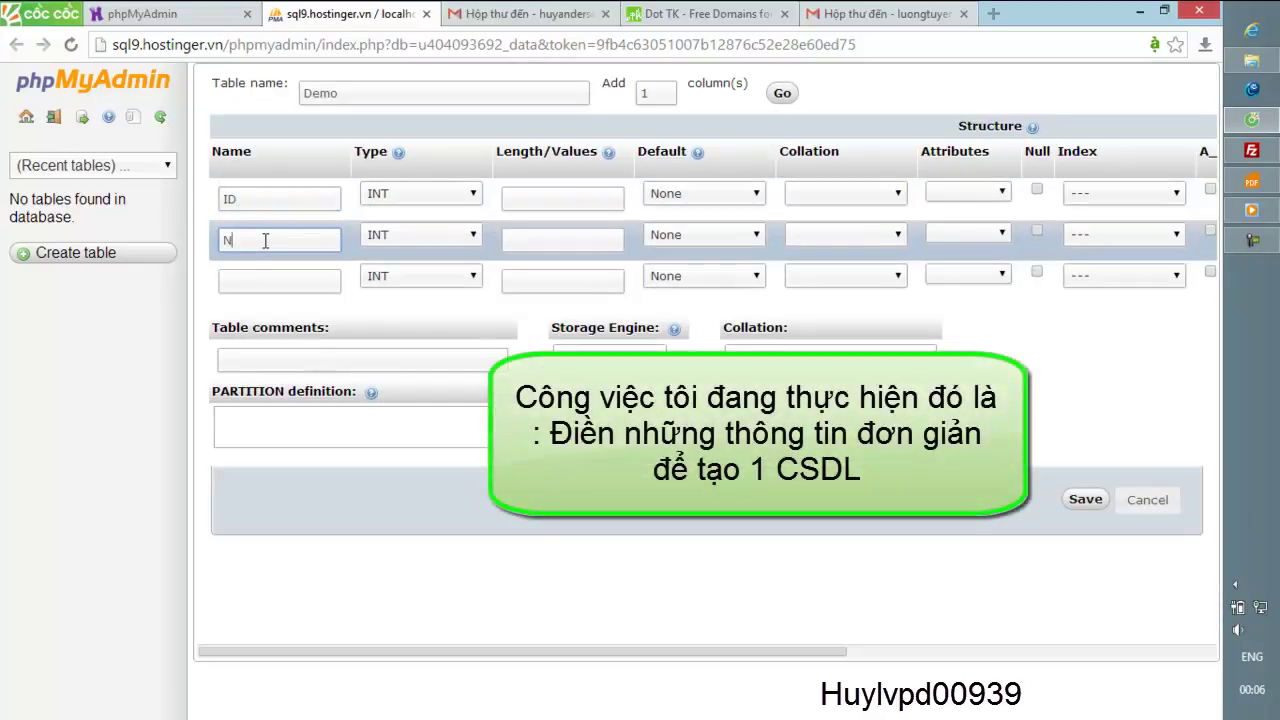
{"action": "type", "text": "Name"}
{"action": "left_click", "coordinate": [268, 278]}
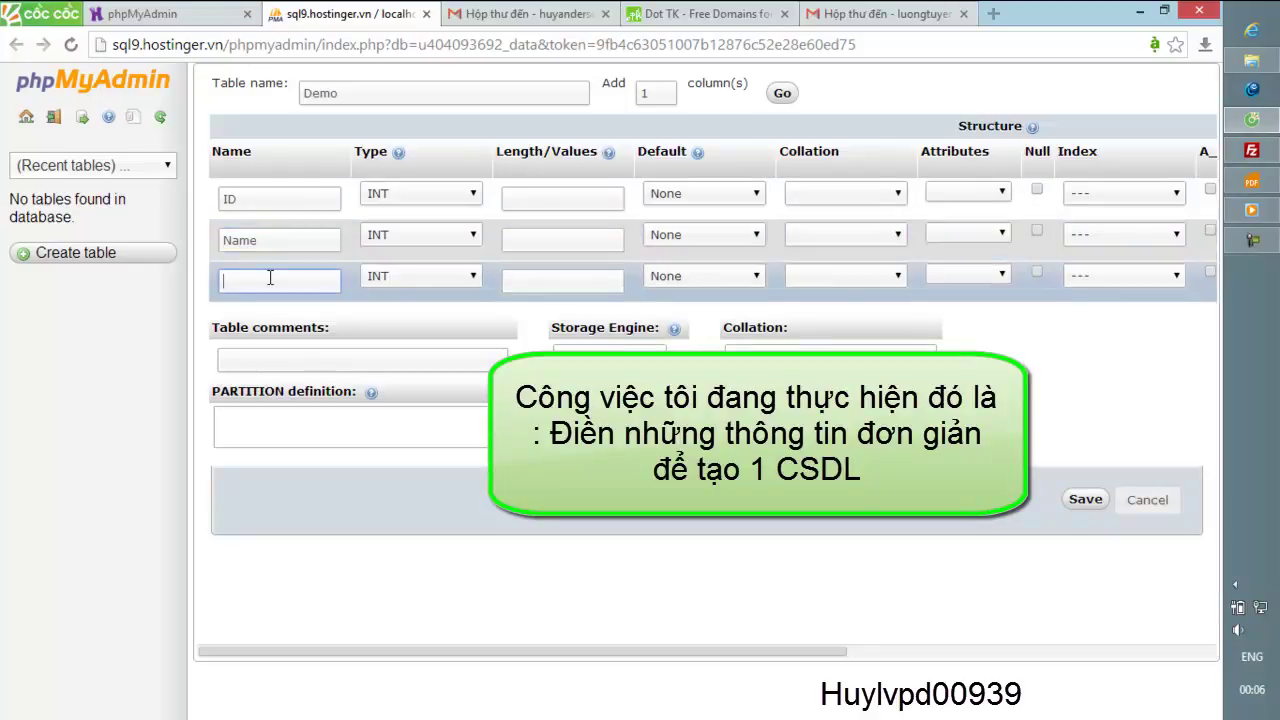
{"action": "type", "text": "Class"}
{"action": "left_click", "coordinate": [421, 275]}
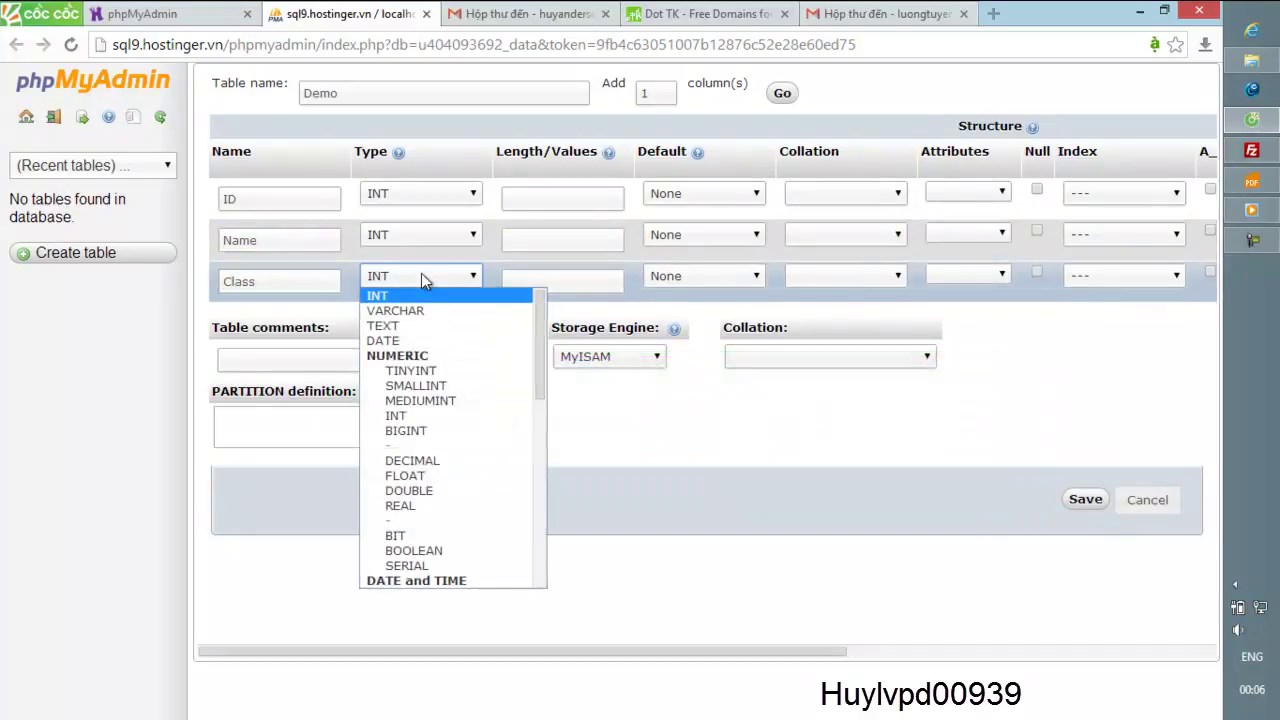
{"action": "left_click", "coordinate": [418, 325]}
{"action": "left_click", "coordinate": [420, 235]}
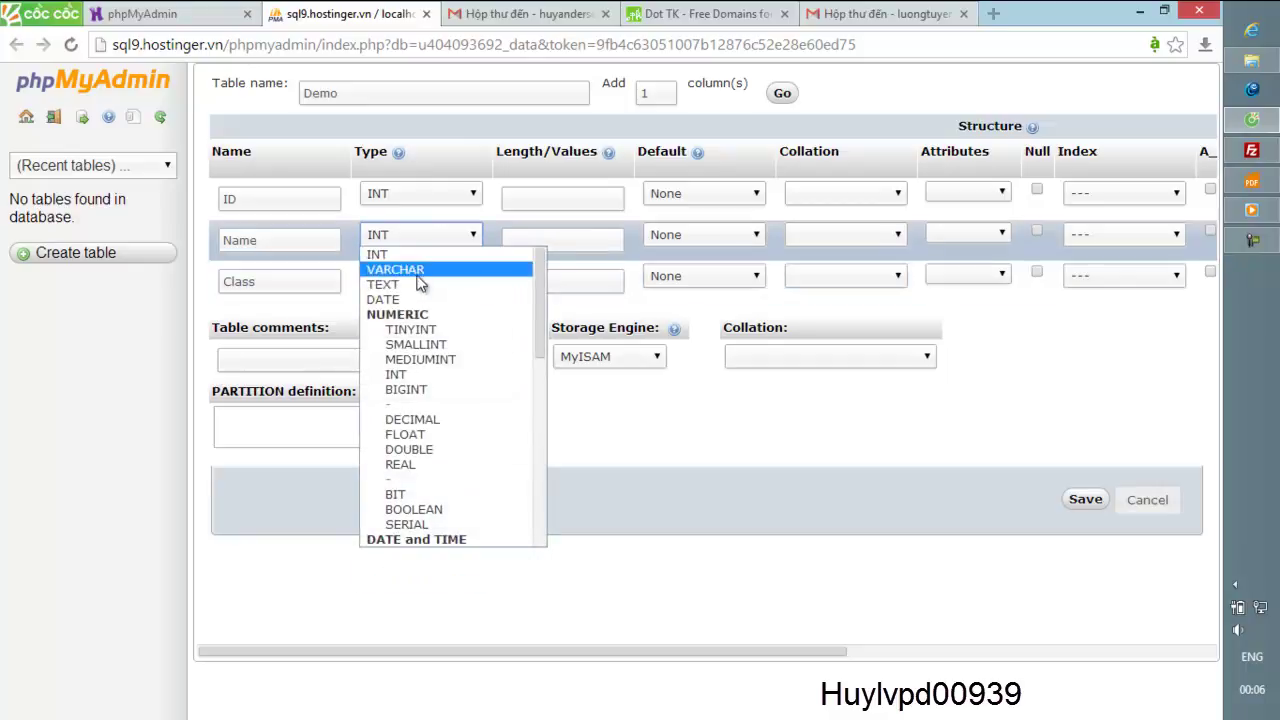
{"action": "left_click", "coordinate": [418, 285]}
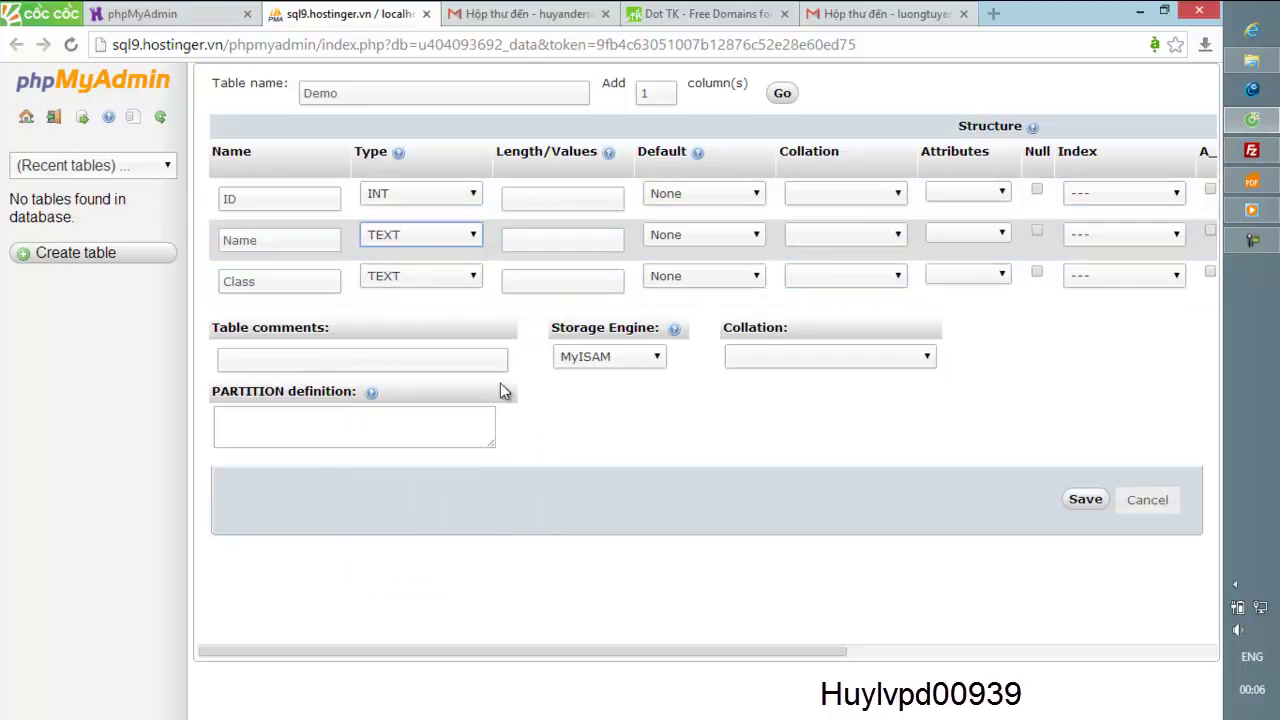
- Leave ID's attributes, collation and index blank with default None, then save the Demo table
{"action": "left_click", "coordinate": [1000, 191]}
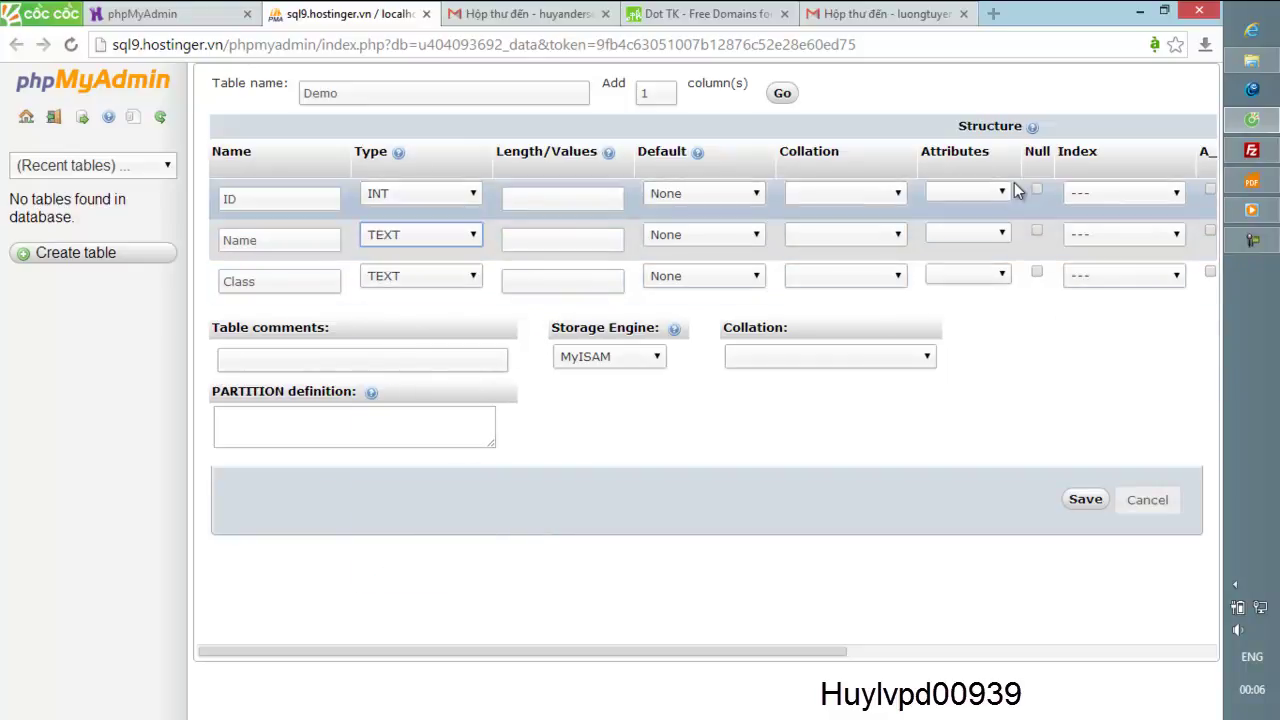
{"action": "left_click", "coordinate": [913, 207]}
{"action": "left_click", "coordinate": [897, 195]}
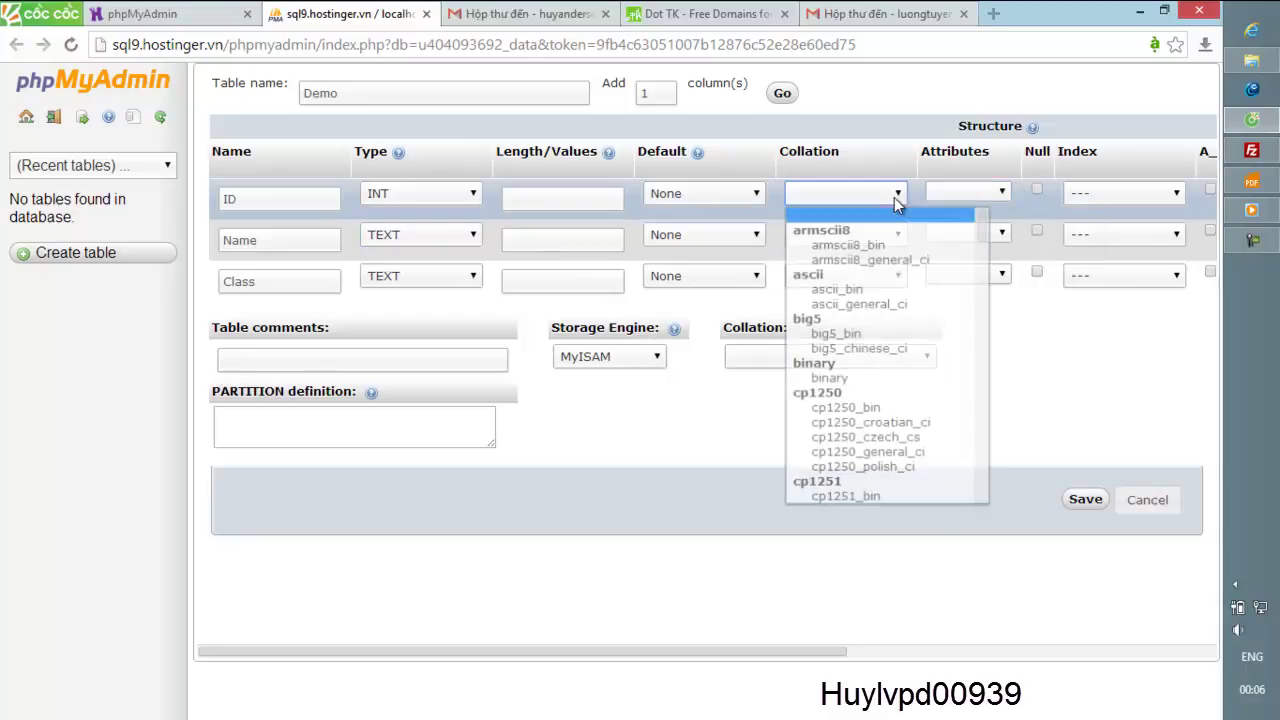
{"action": "left_click", "coordinate": [894, 198]}
{"action": "left_click", "coordinate": [755, 197]}
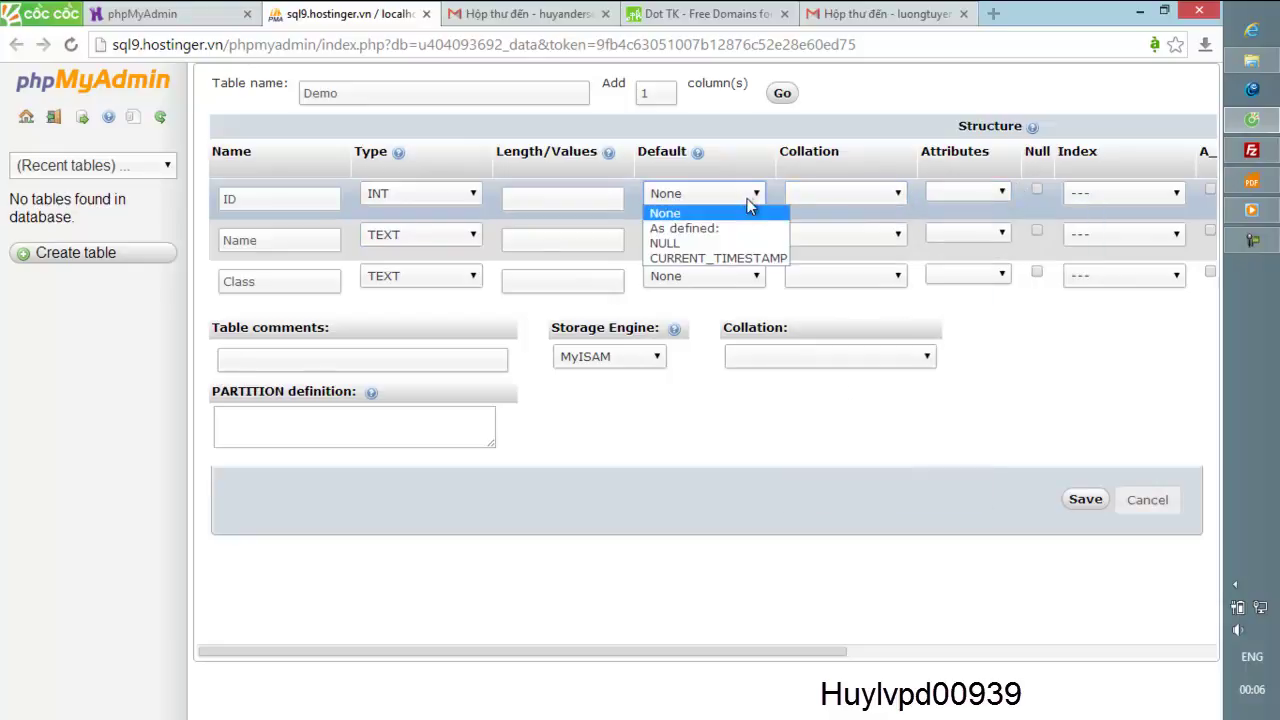
{"action": "left_click", "coordinate": [734, 200]}
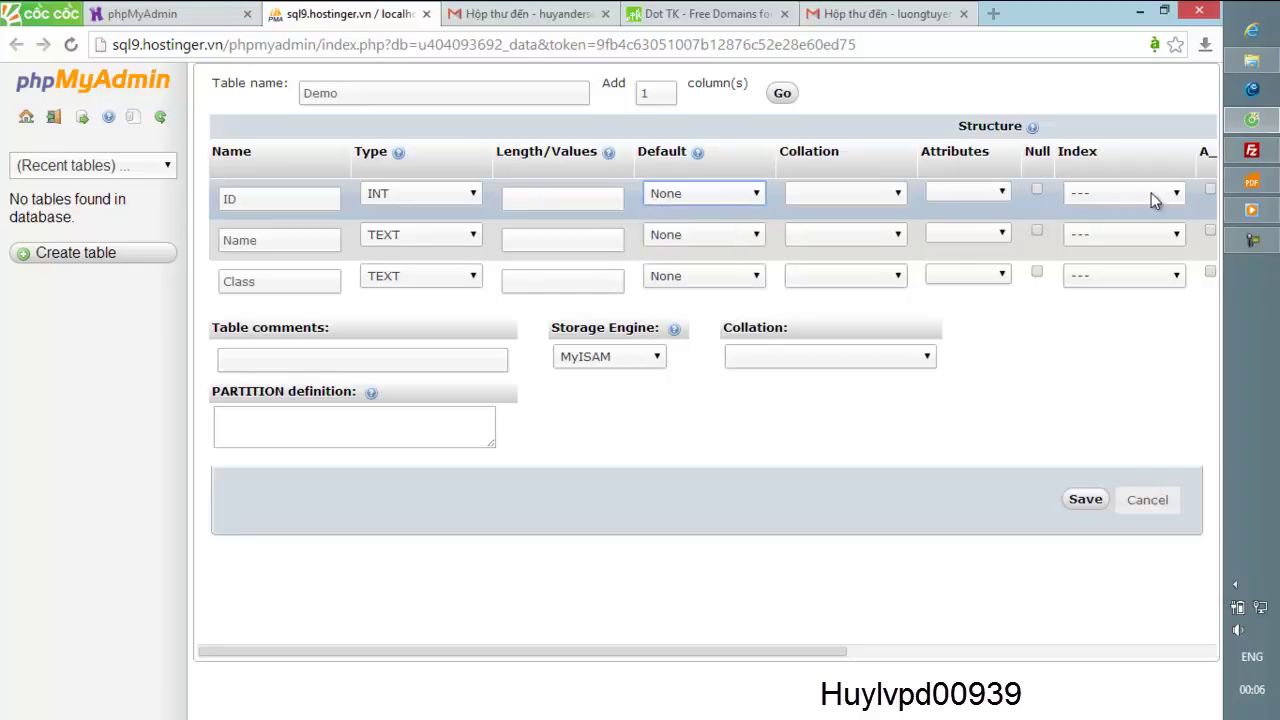
{"action": "left_click", "coordinate": [1156, 202]}
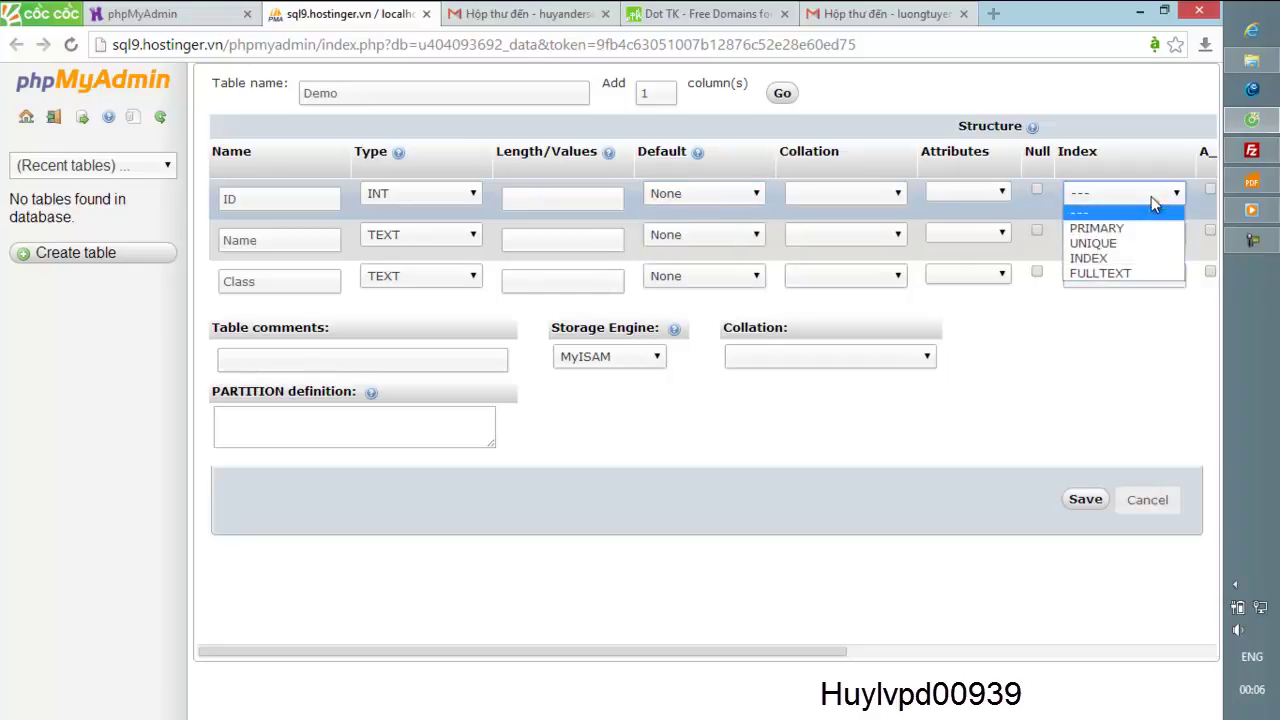
{"action": "left_click", "coordinate": [1090, 503]}
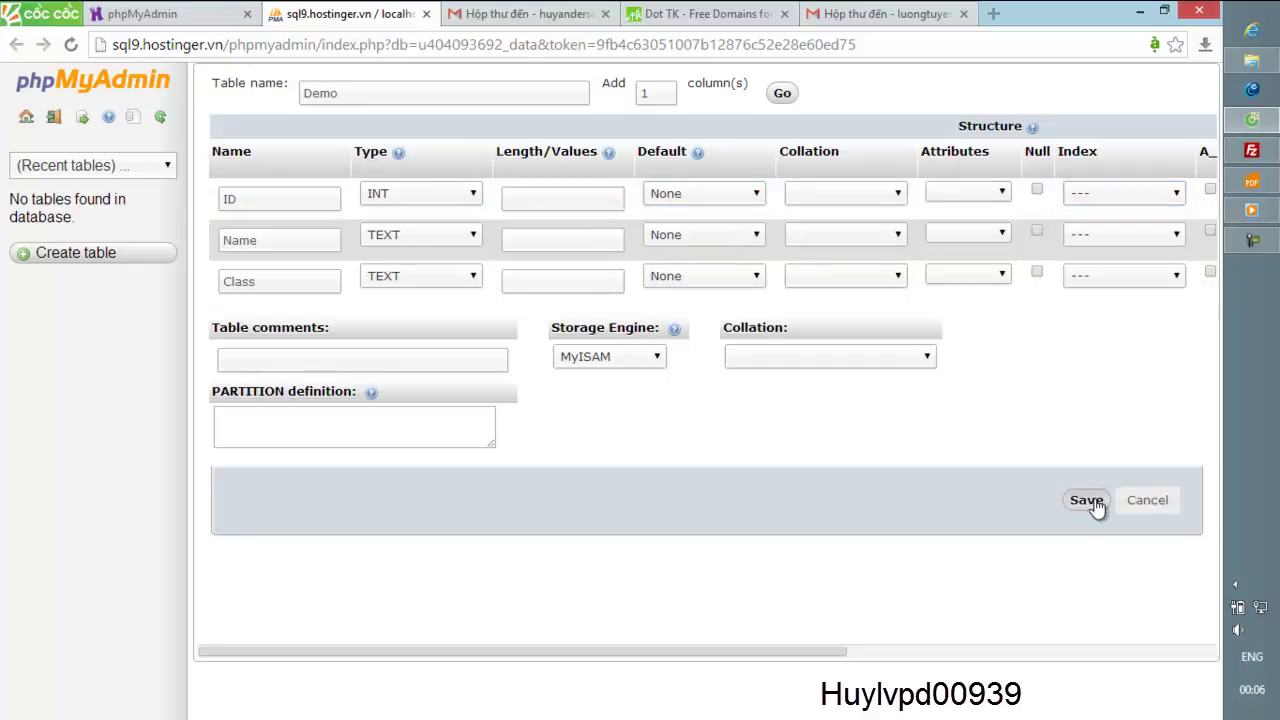
{"action": "left_click", "coordinate": [1095, 505]}
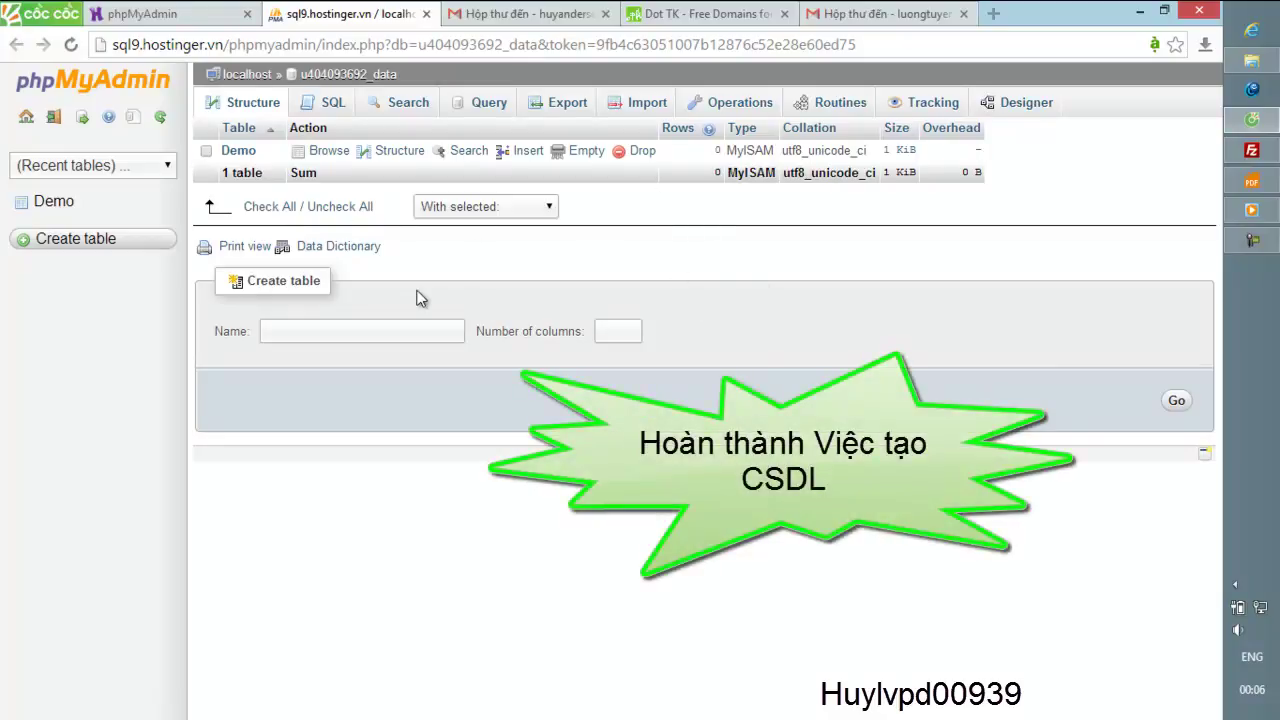
- Open the Demo table's Structure view showing ID int(11) and Name, Class as text
{"action": "left_click", "coordinate": [74, 206]}
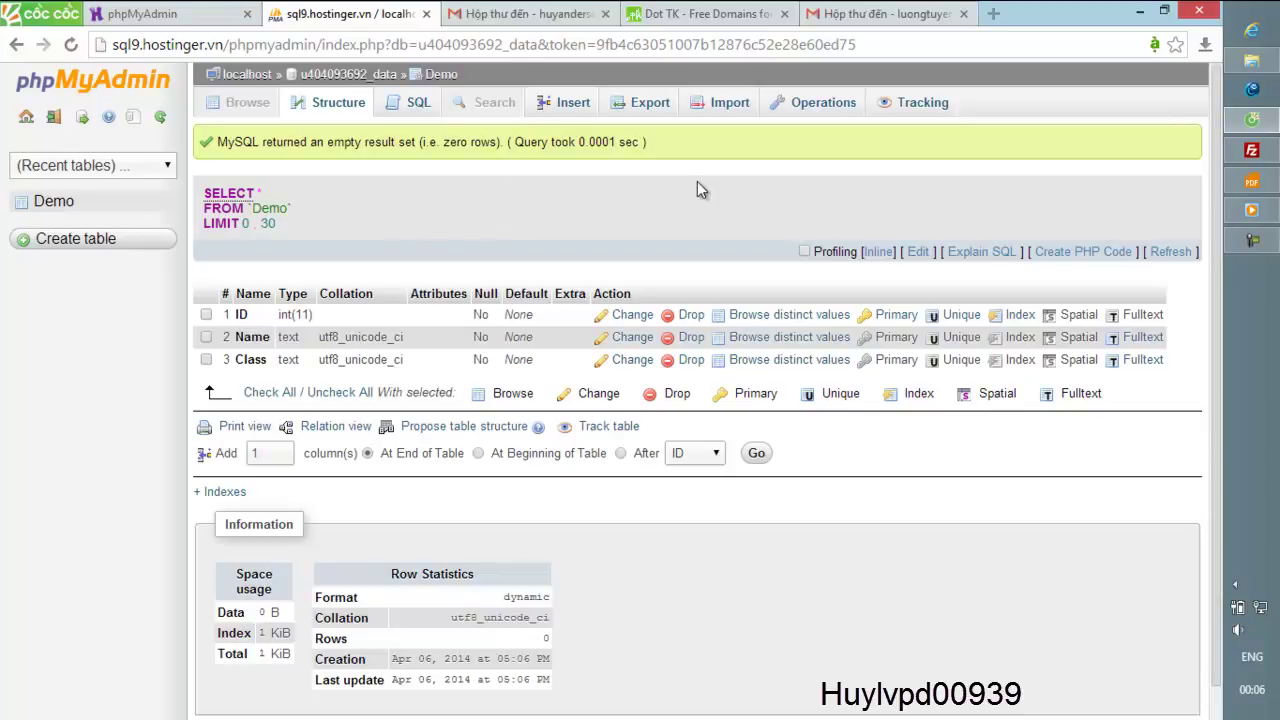
- Quick-export the Demo table in SQL format to Demo.sql
{"action": "left_click", "coordinate": [650, 106]}
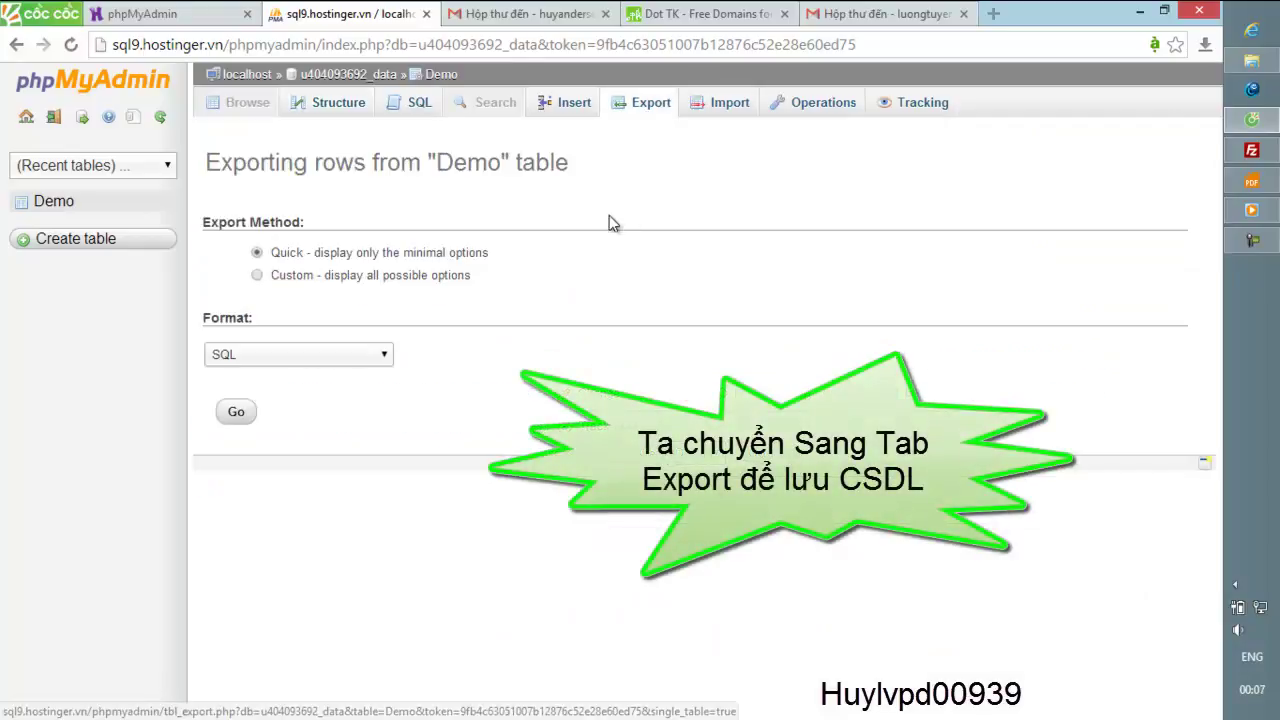
{"action": "left_click", "coordinate": [388, 356]}
{"action": "left_click", "coordinate": [388, 356]}
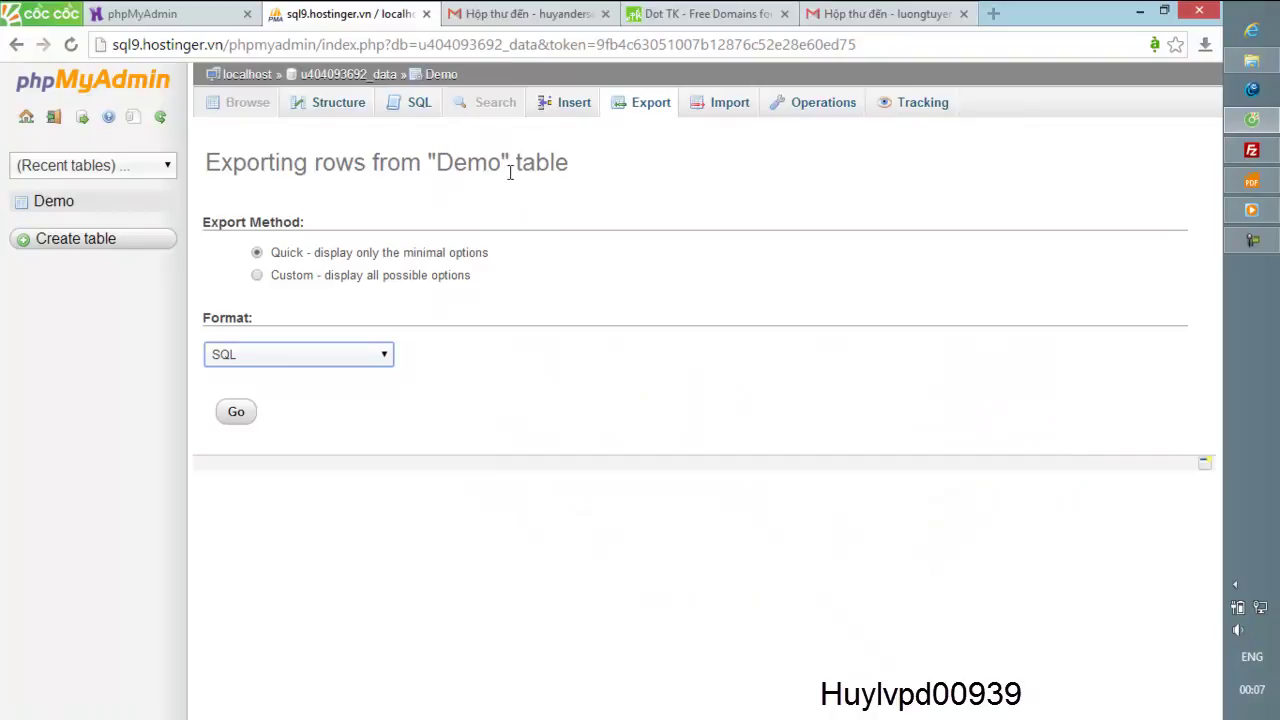
{"action": "left_click", "coordinate": [248, 412]}
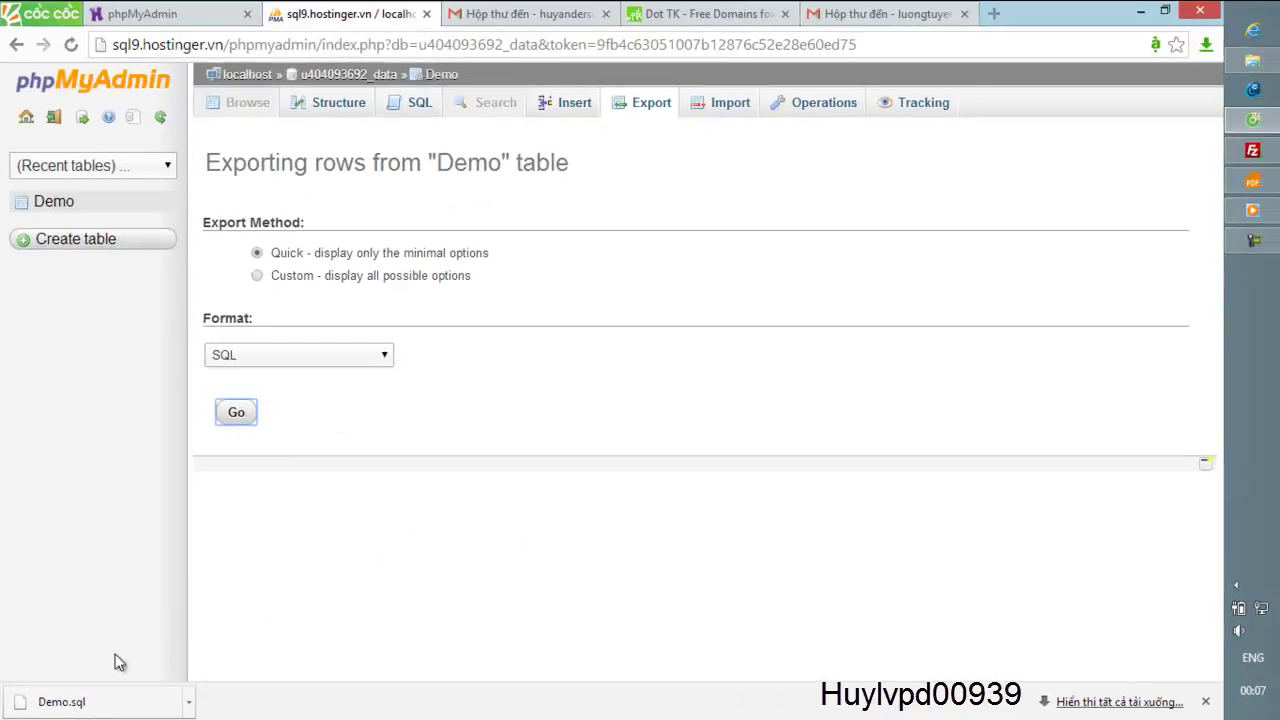
- Show the downloaded Demo.sql in the Downloads folder and enlarge that window
{"action": "right_click", "coordinate": [108, 710]}
{"action": "left_click", "coordinate": [184, 662]}
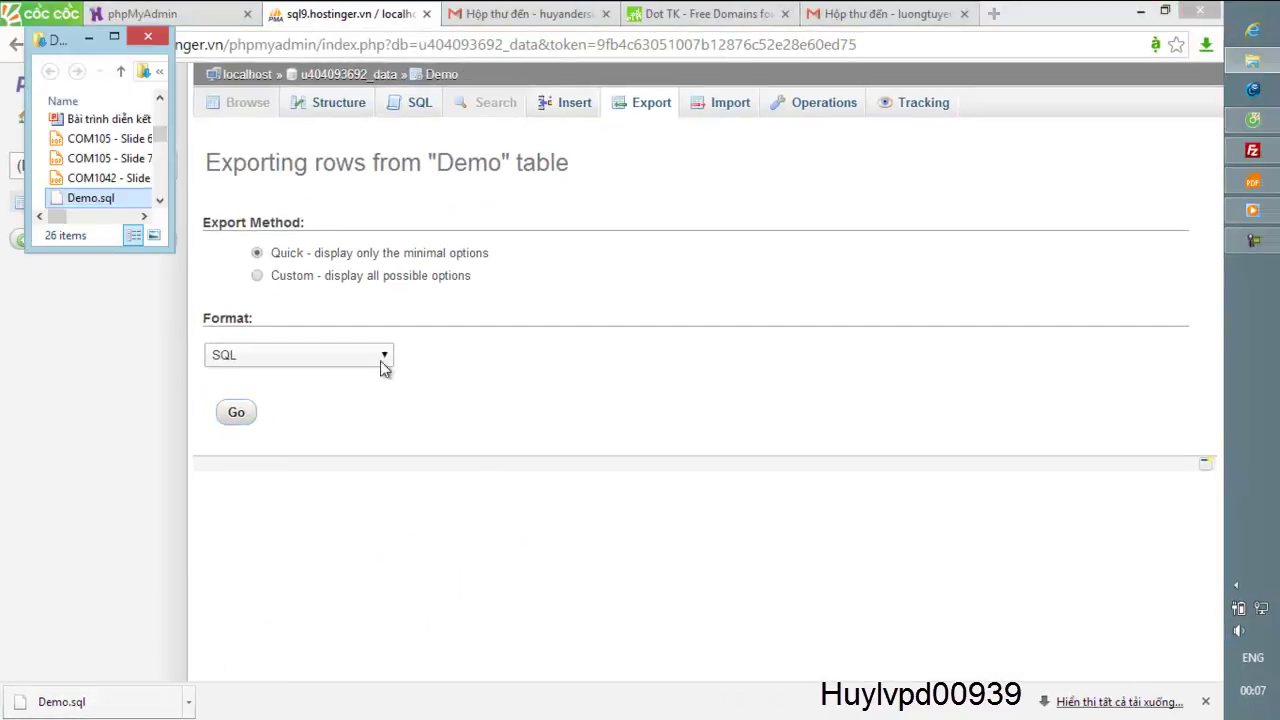
{"action": "left_click", "coordinate": [114, 36]}
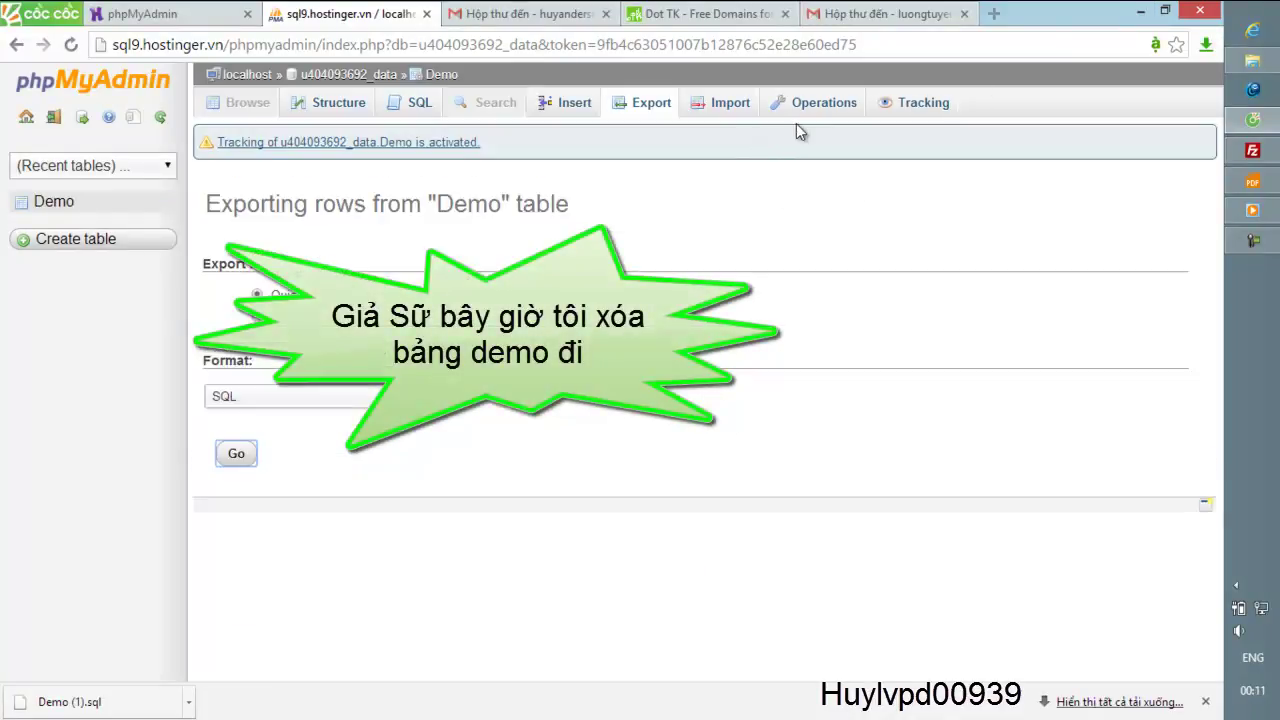
{"action": "left_click", "coordinate": [818, 108]}
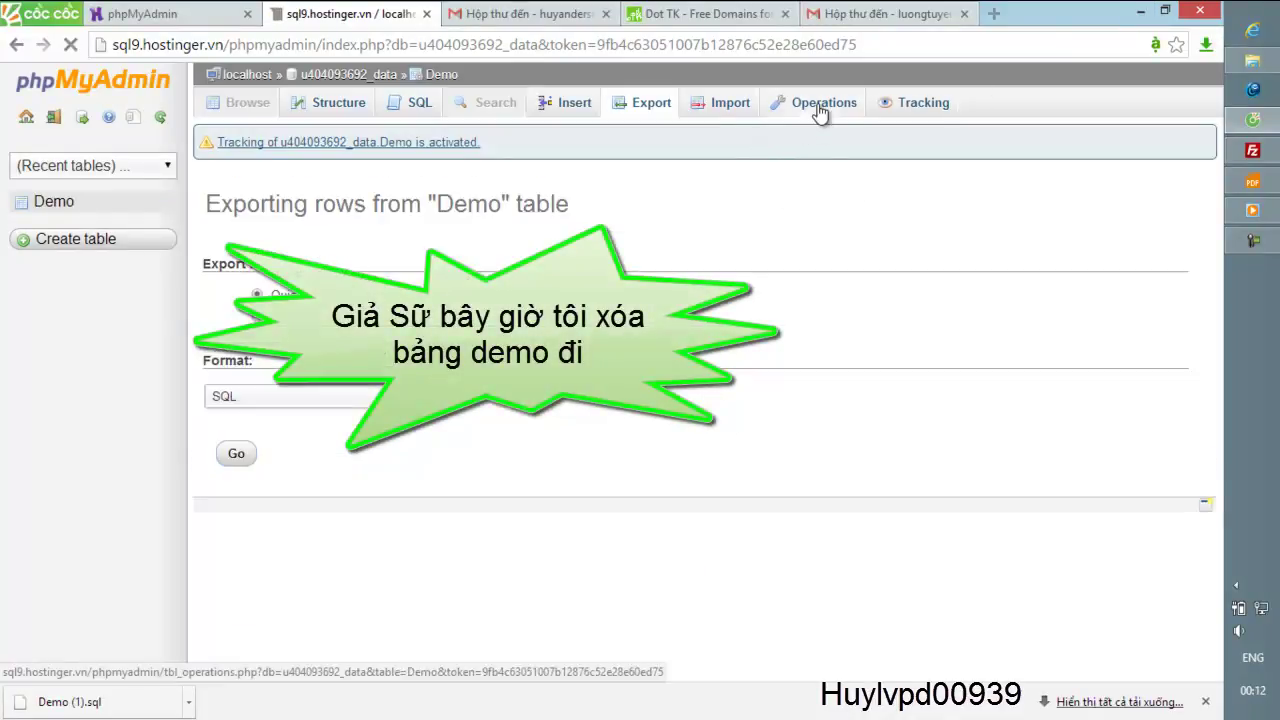
{"action": "scroll", "coordinate": [935, 345], "scroll_direction": "down", "scroll_amount": 5}
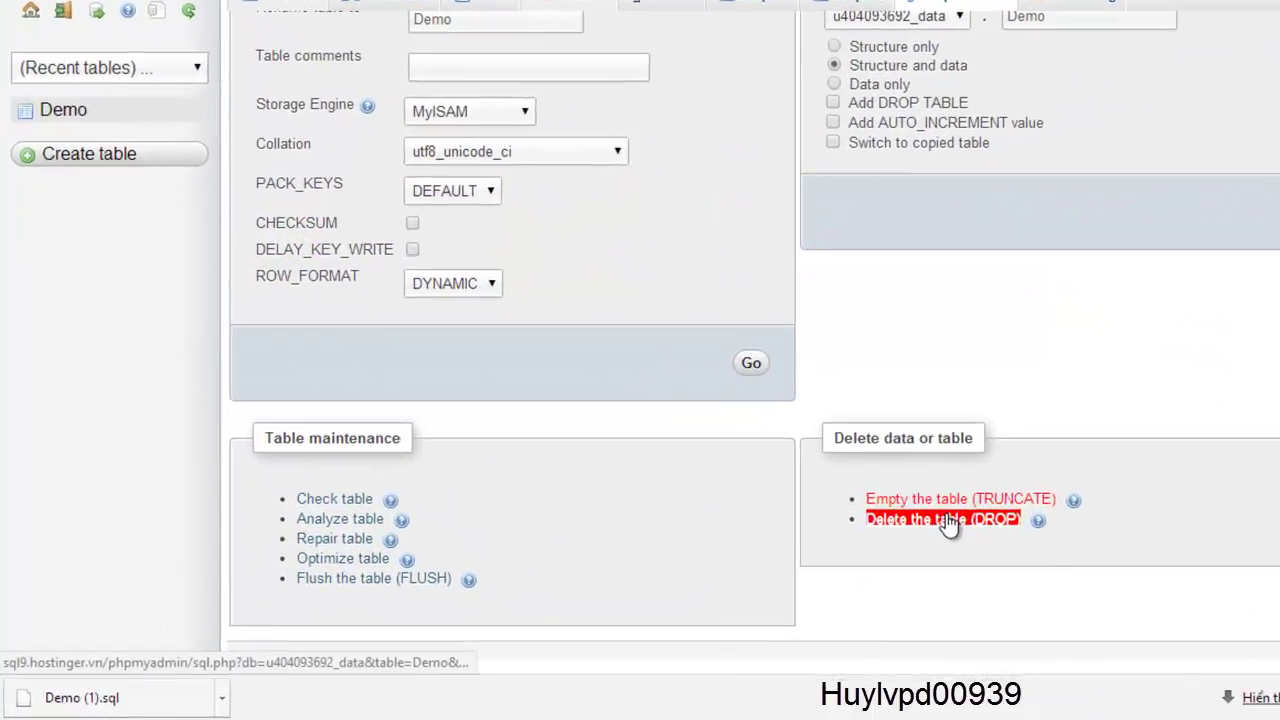
{"action": "left_click", "coordinate": [805, 551]}
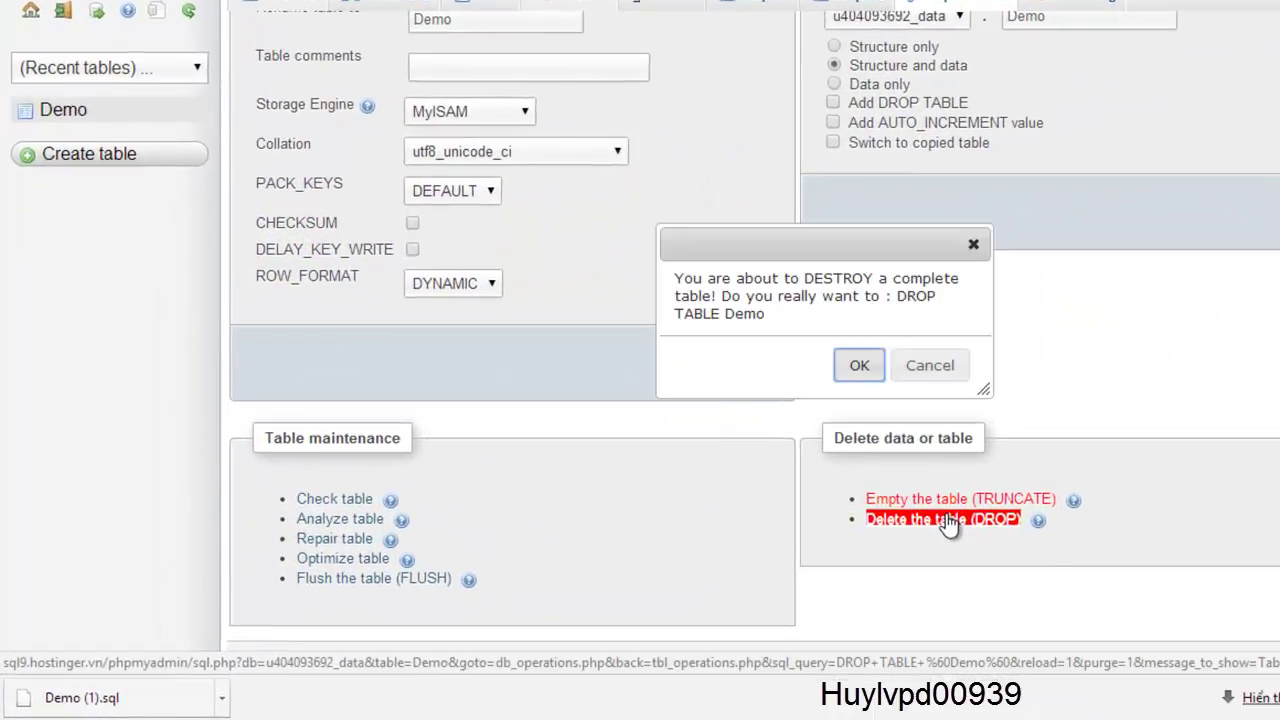
{"action": "left_click", "coordinate": [860, 366]}
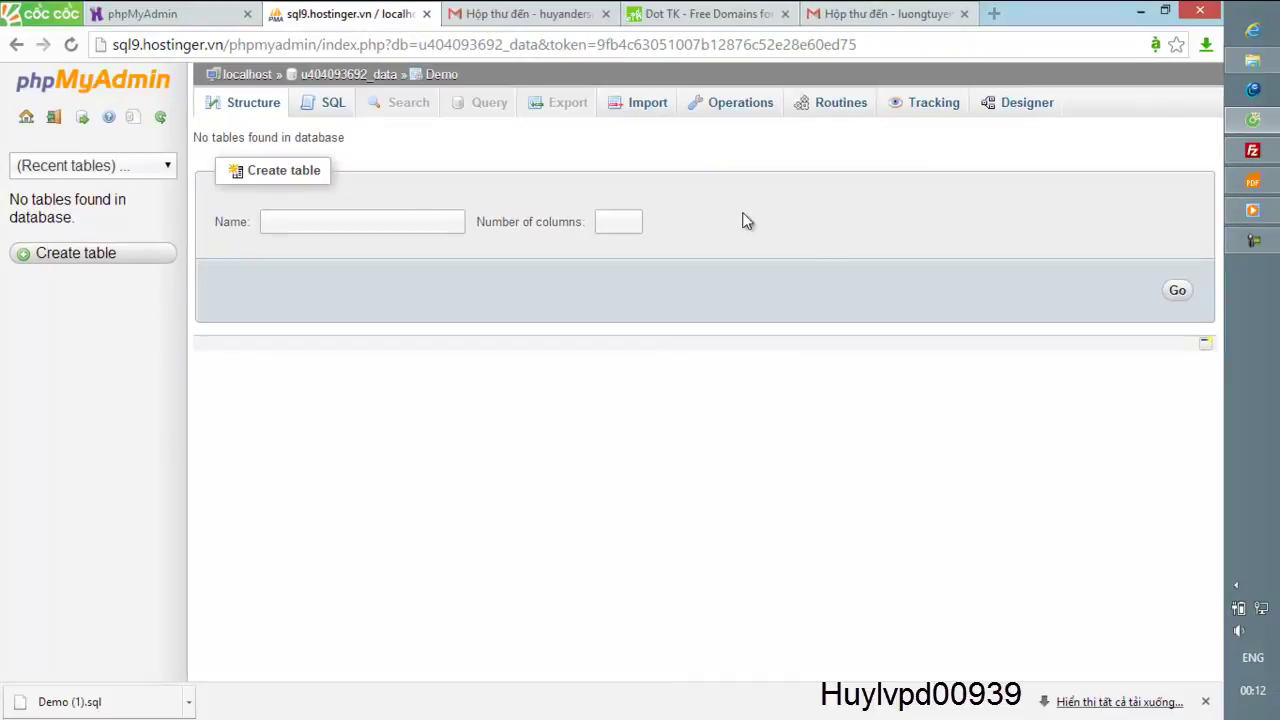
- Import the Demo (1).sql backup in SQL format into u404093692_data
{"action": "left_click", "coordinate": [726, 103]}
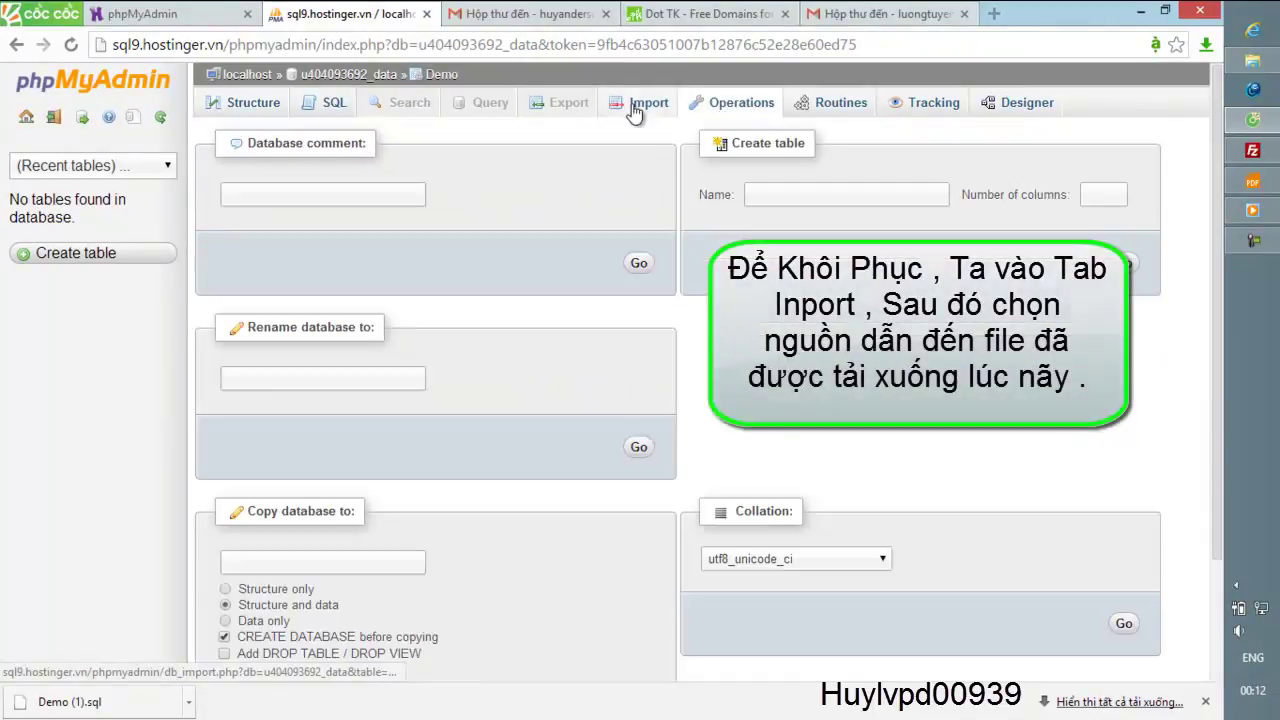
{"action": "left_click", "coordinate": [633, 105]}
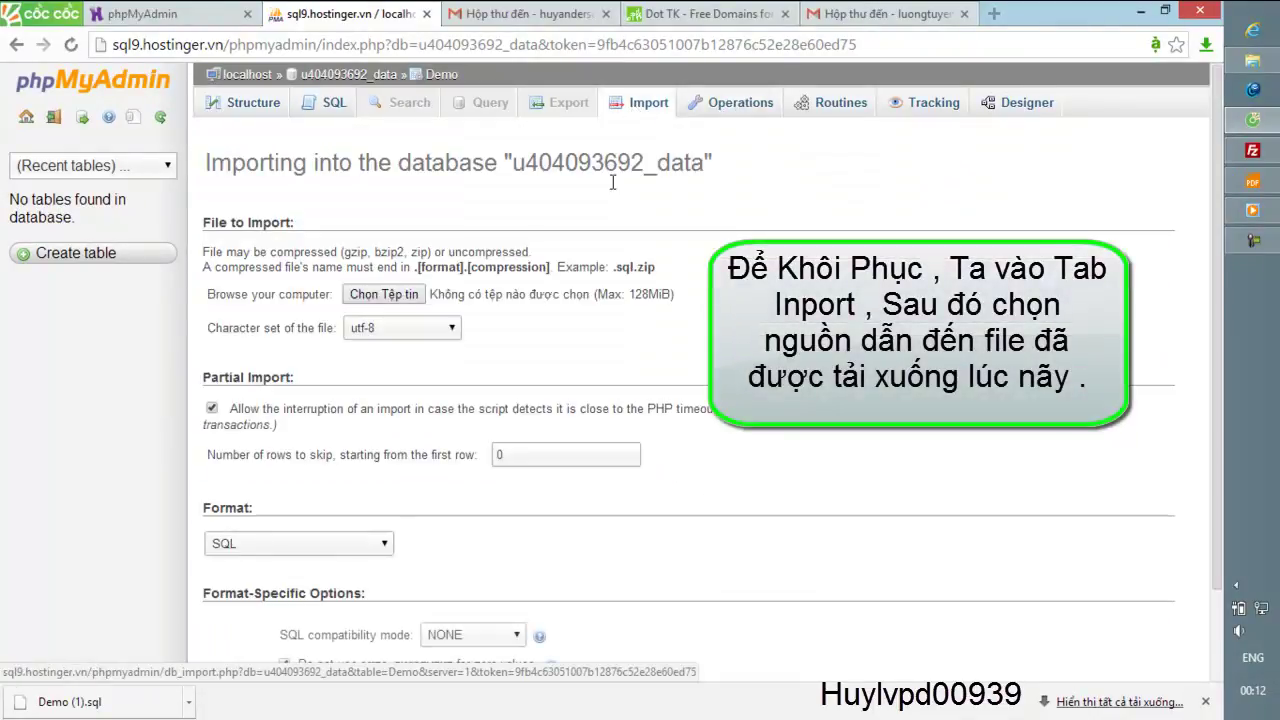
{"action": "left_click", "coordinate": [390, 295]}
{"action": "left_click", "coordinate": [268, 334]}
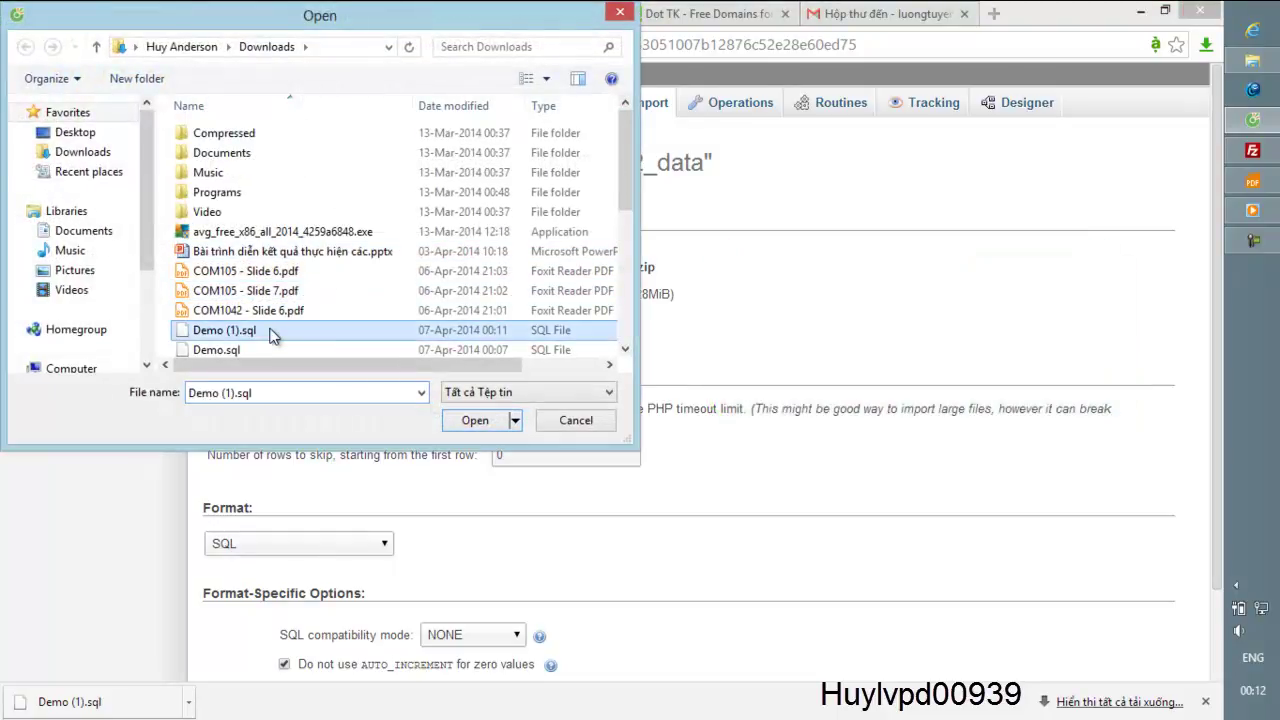
{"action": "left_click", "coordinate": [476, 421]}
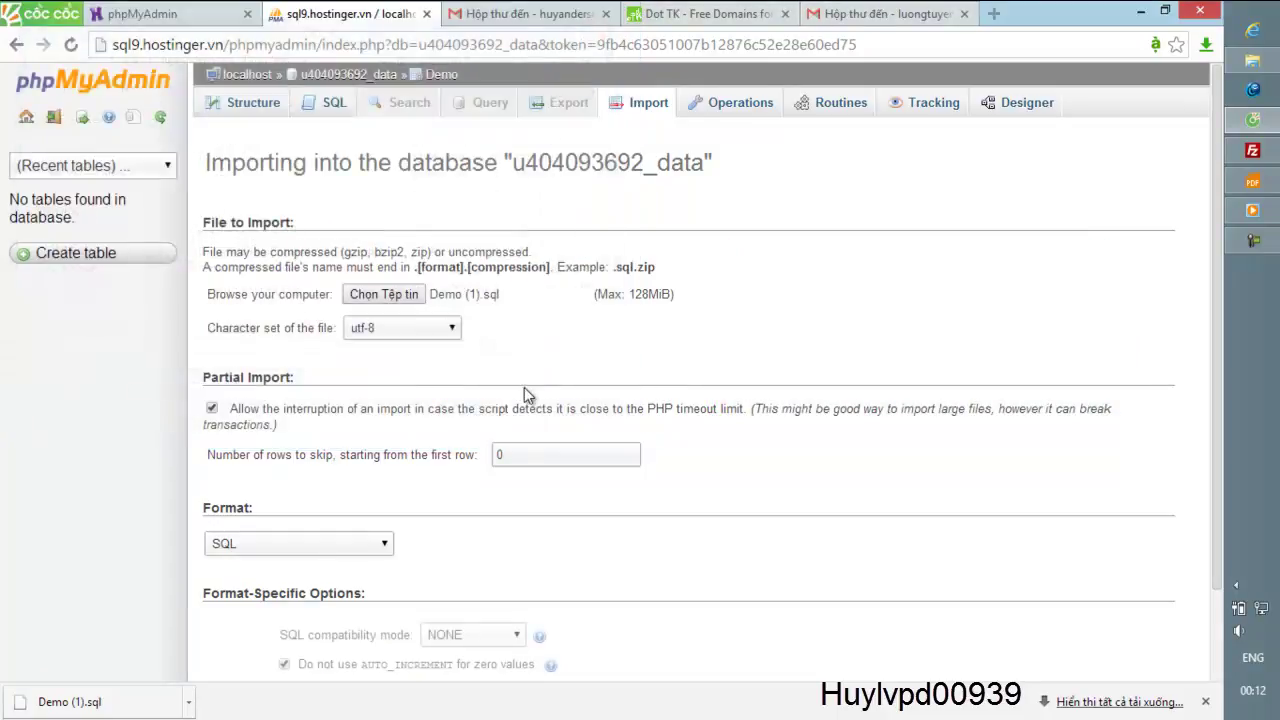
{"action": "scroll", "coordinate": [560, 366], "scroll_direction": "down", "scroll_amount": 2}
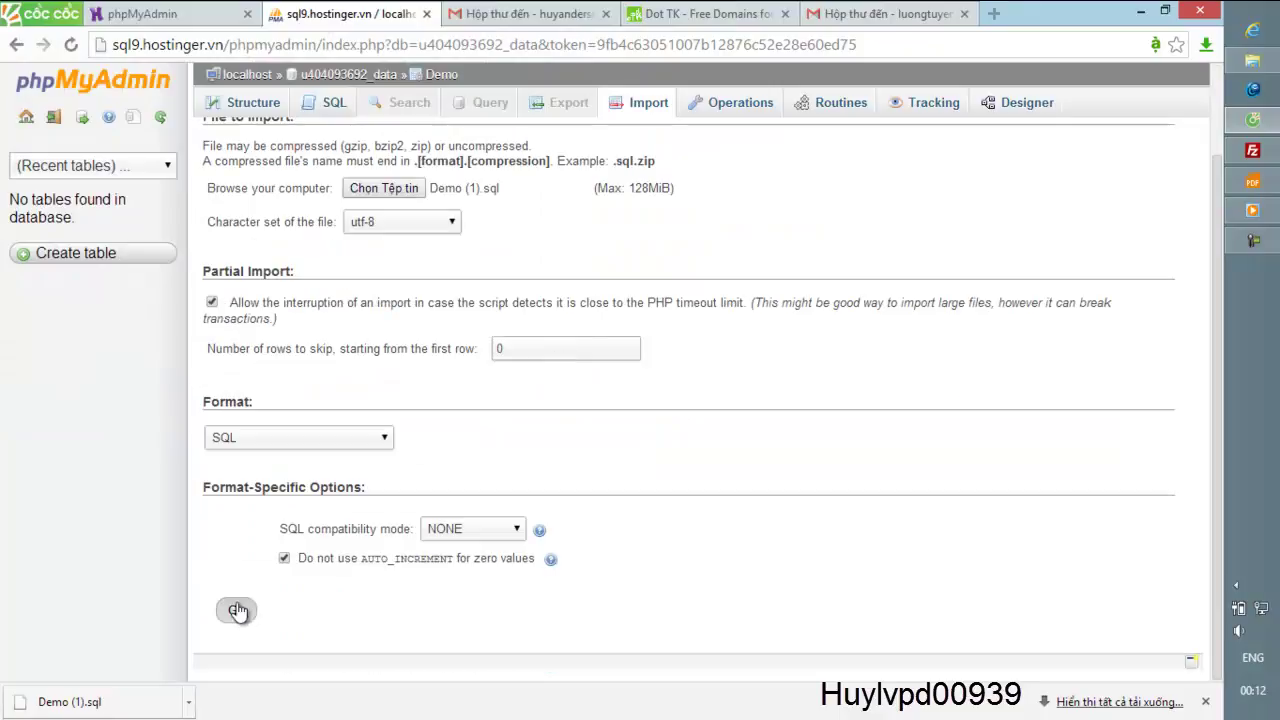
{"action": "left_click", "coordinate": [237, 610]}
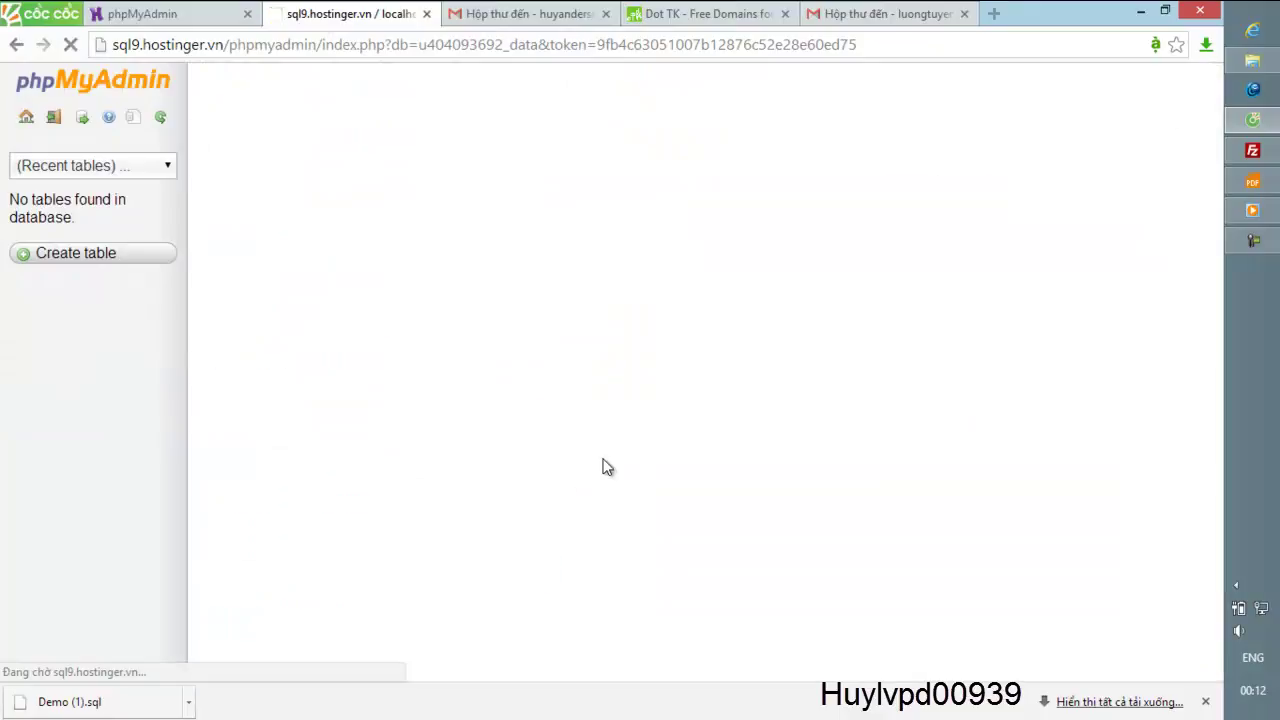